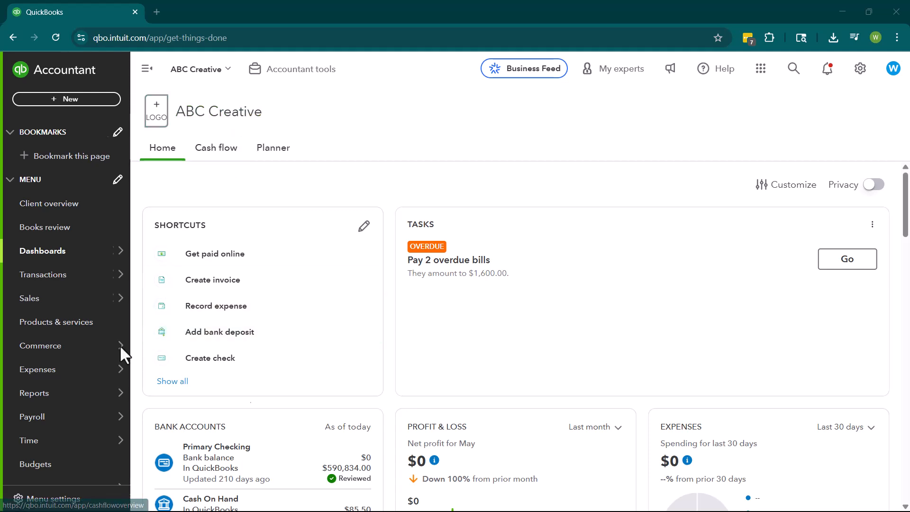
# Step: Open the Belmar Professional Products purchase order from the expenses area, review its item details, and close it
pyautogui.moveTo(97, 371)
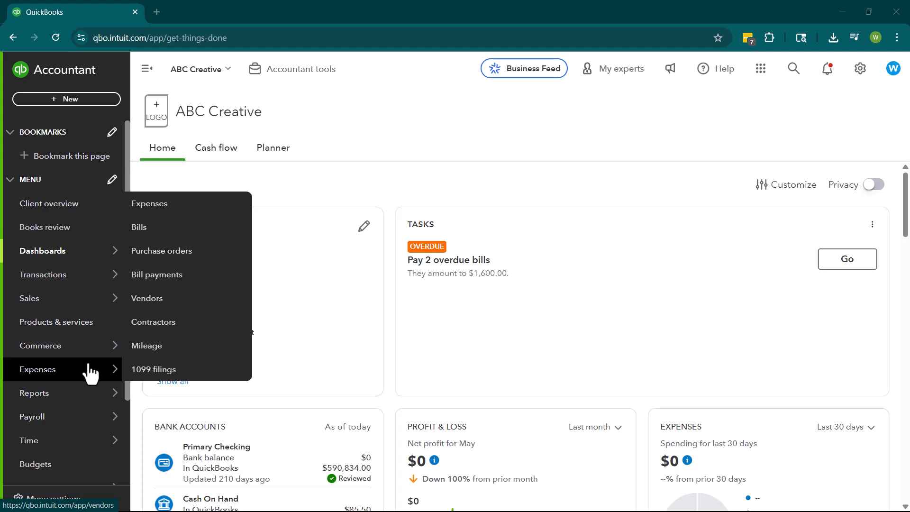
pyautogui.click(182, 264)
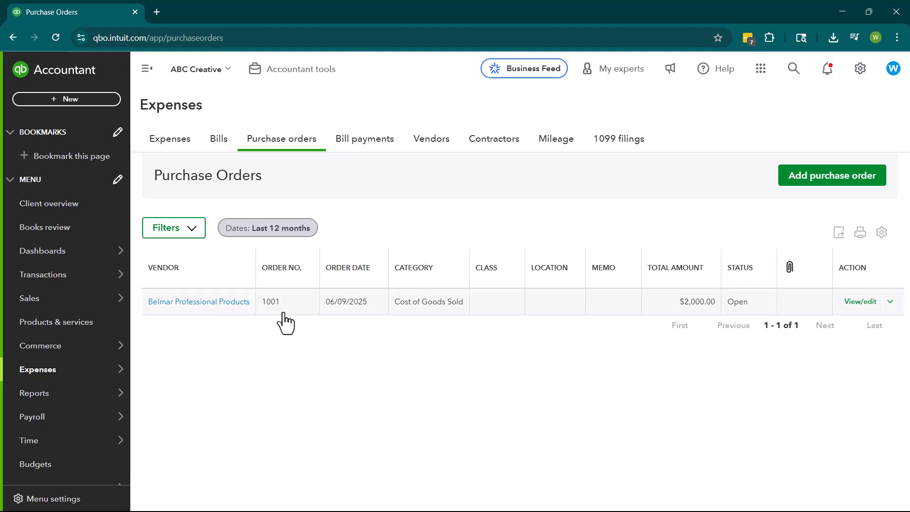
pyautogui.click(650, 309)
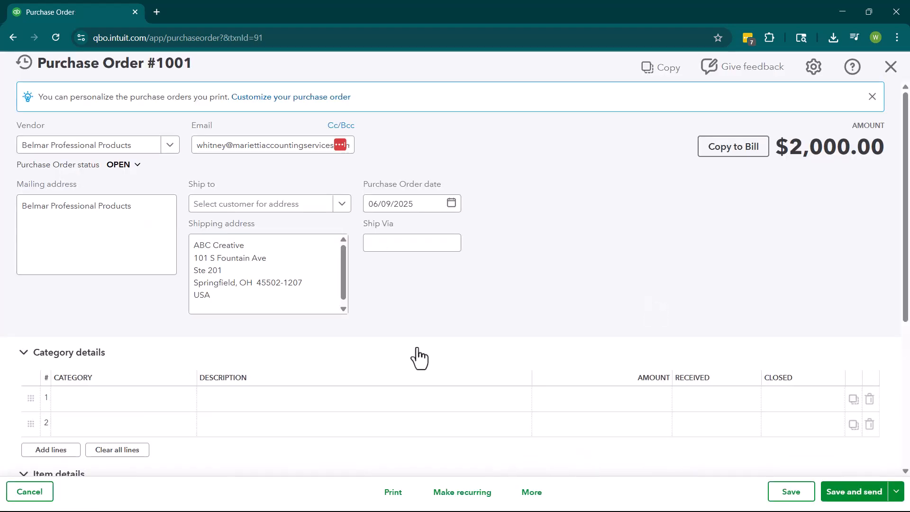
pyautogui.scroll(-3, 416, 357)
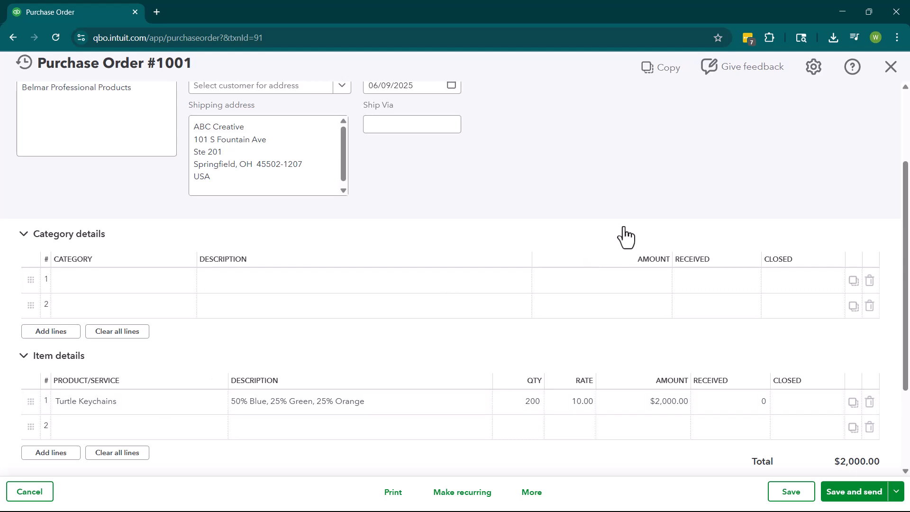
pyautogui.scroll(3, 625, 237)
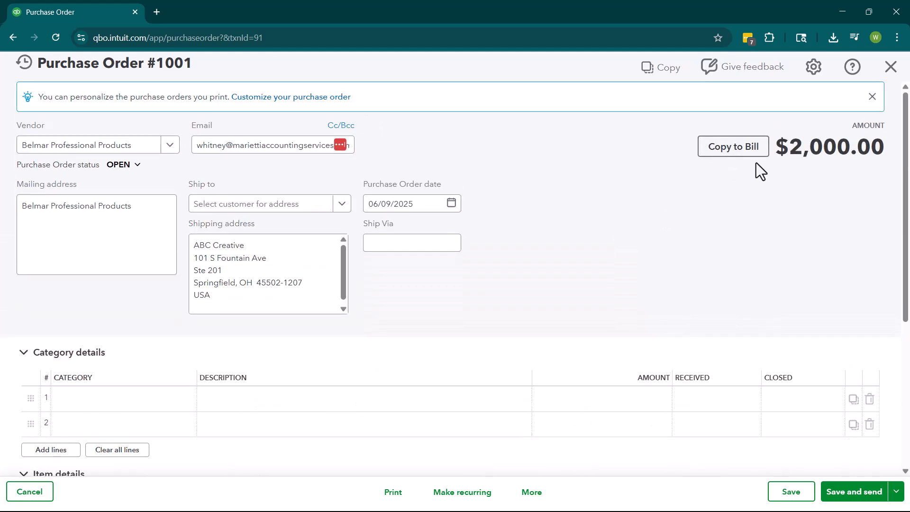
pyautogui.click(891, 68)
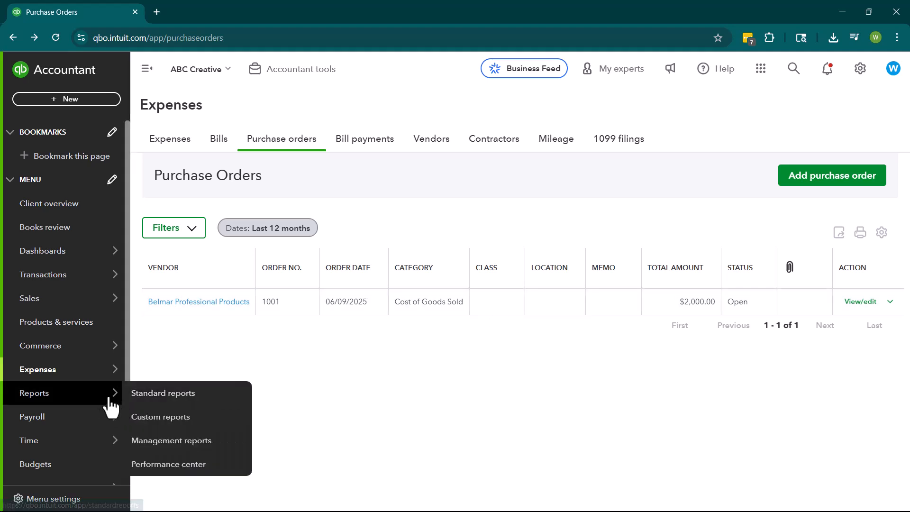
# Step: Open the standard reports in a separate browser tab and run the Inventory Valuation Summary report
pyautogui.rightClick(135, 393)
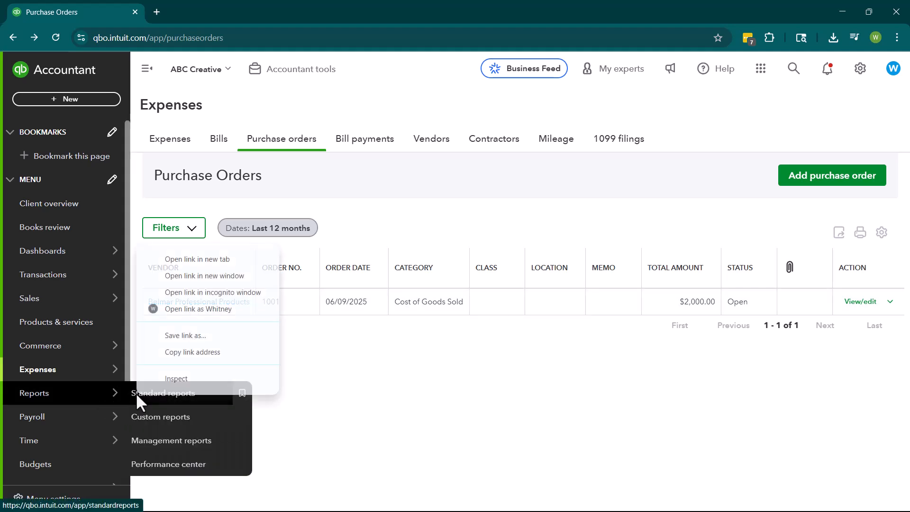
pyautogui.click(225, 257)
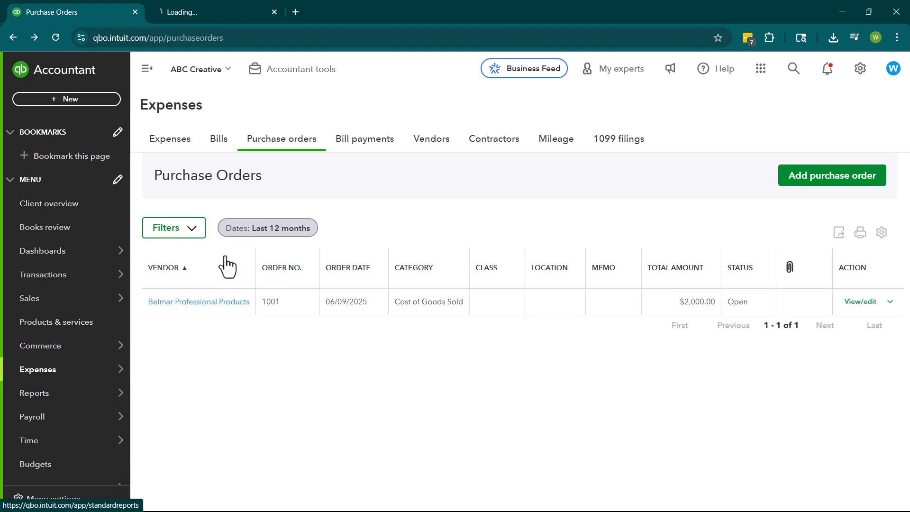
pyautogui.click(220, 13)
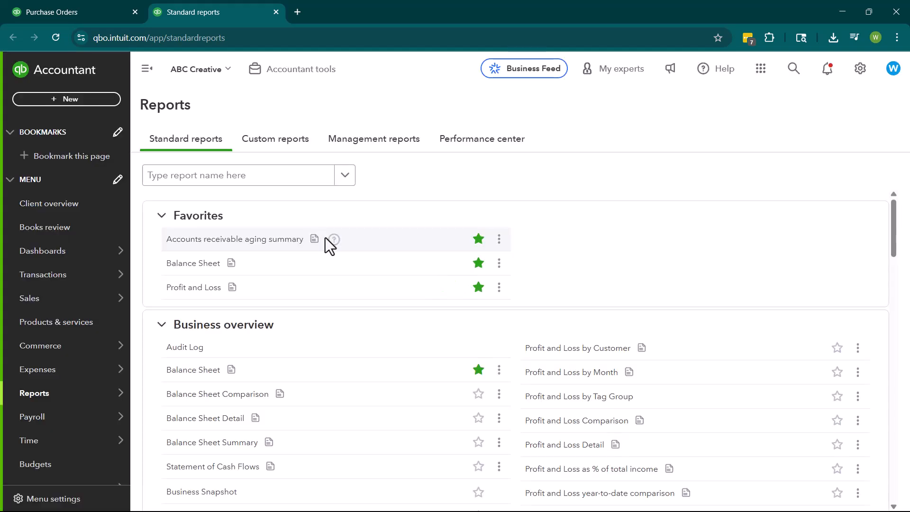
pyautogui.click(226, 179)
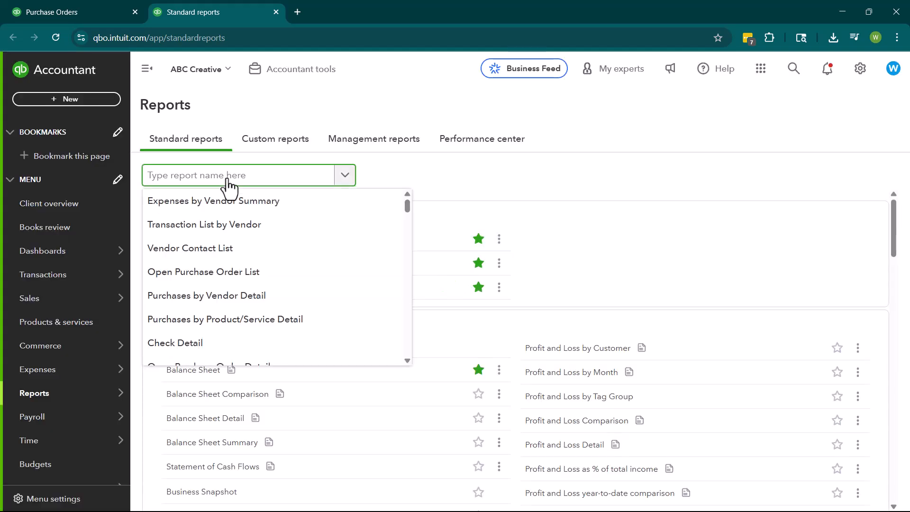
pyautogui.write('inven')
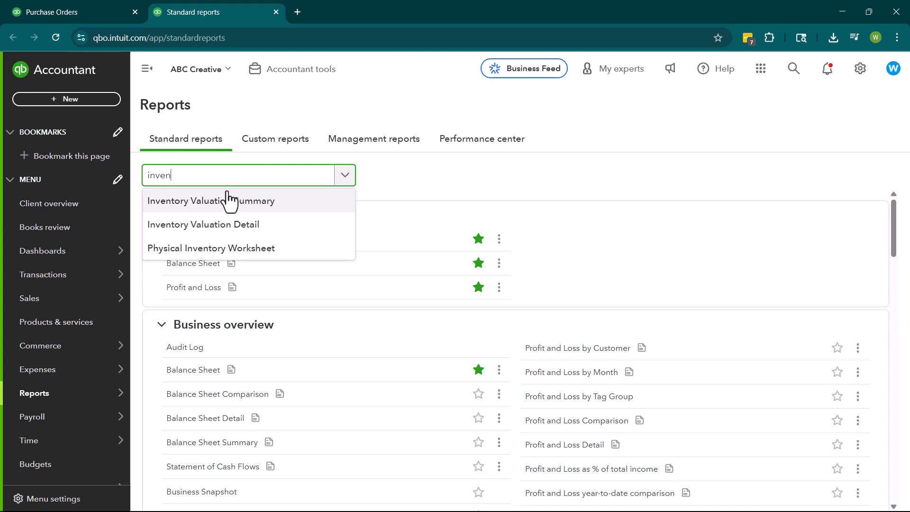
pyautogui.click(227, 201)
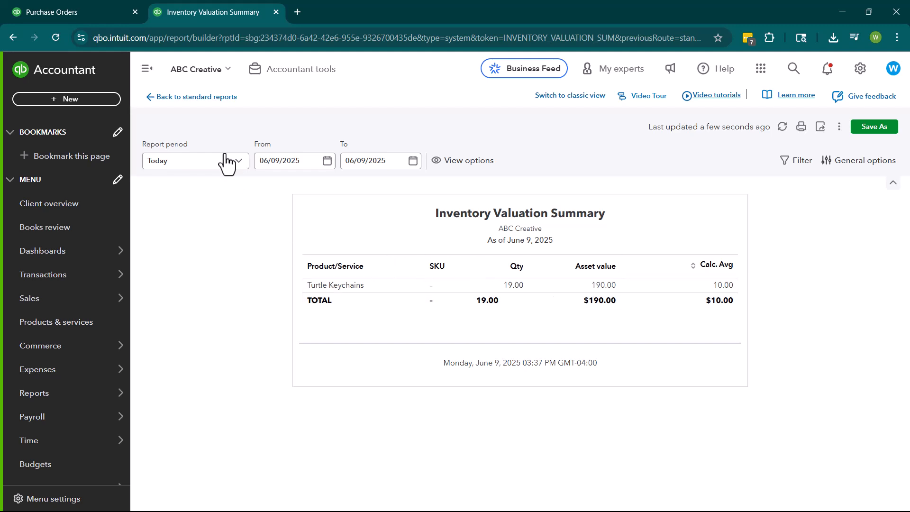
# Step: Reopen the Belmar Professional Products purchase order, check the Turtle Keychains quantity details, and copy the order to a bill
pyautogui.click(62, 21)
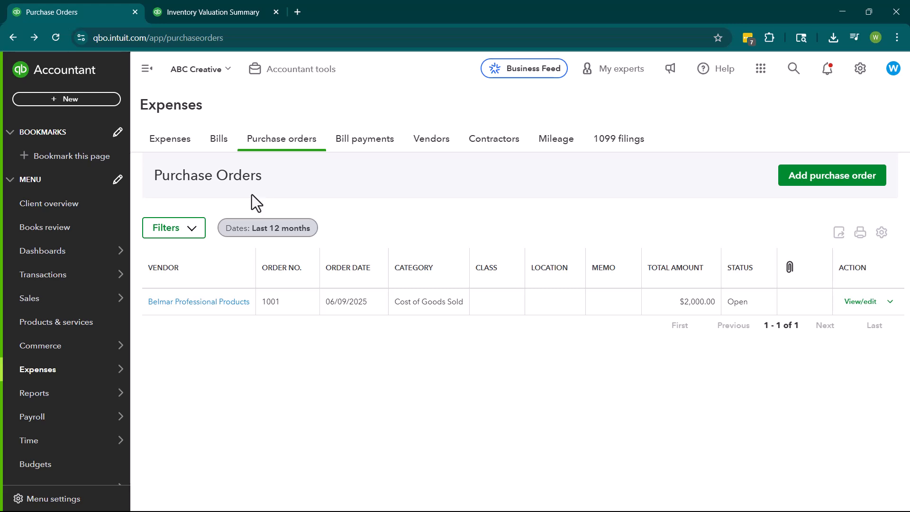
pyautogui.click(469, 307)
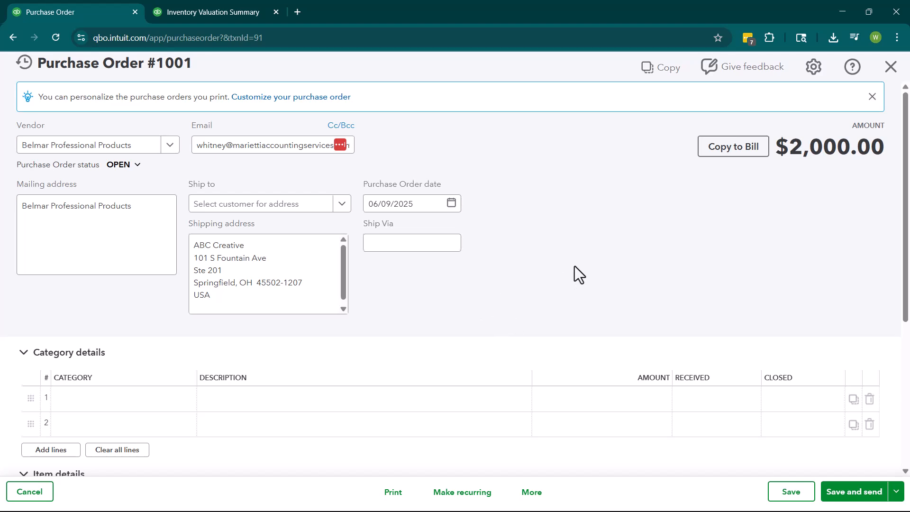
pyautogui.scroll(-4, 574, 265)
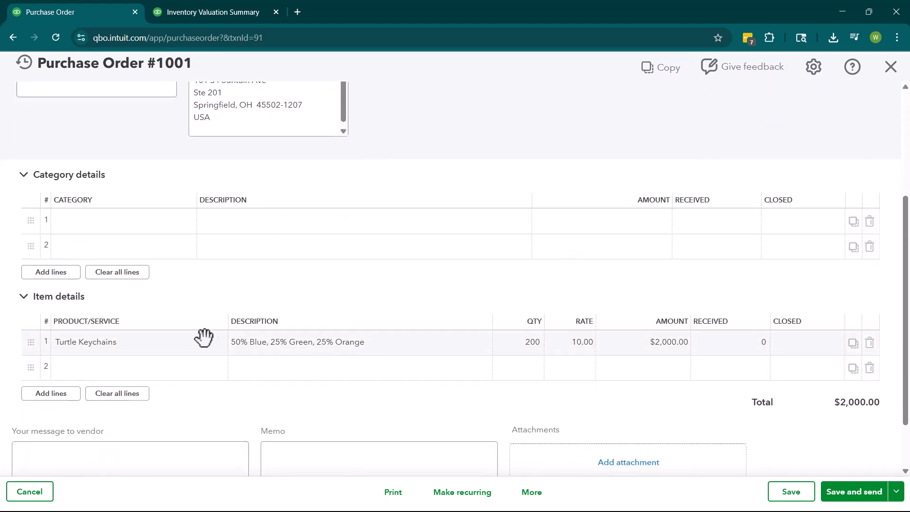
pyautogui.moveTo(538, 334)
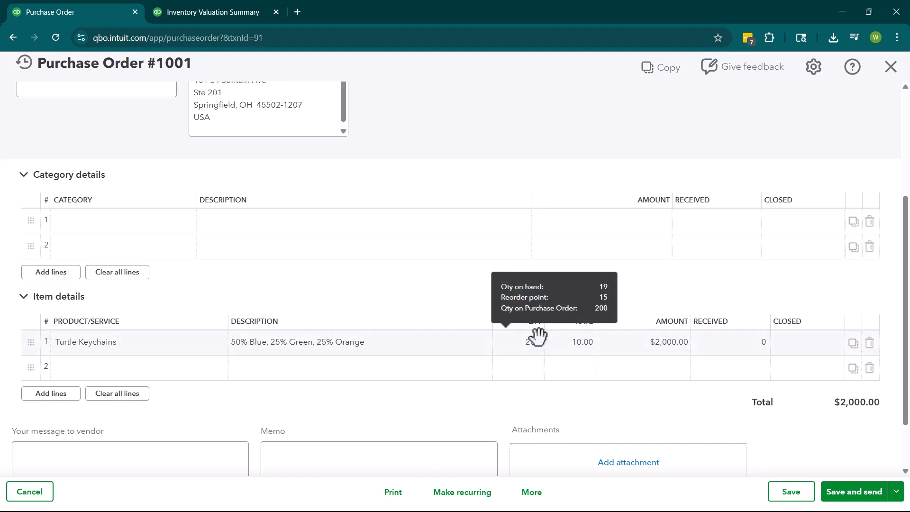
pyautogui.scroll(4, 538, 335)
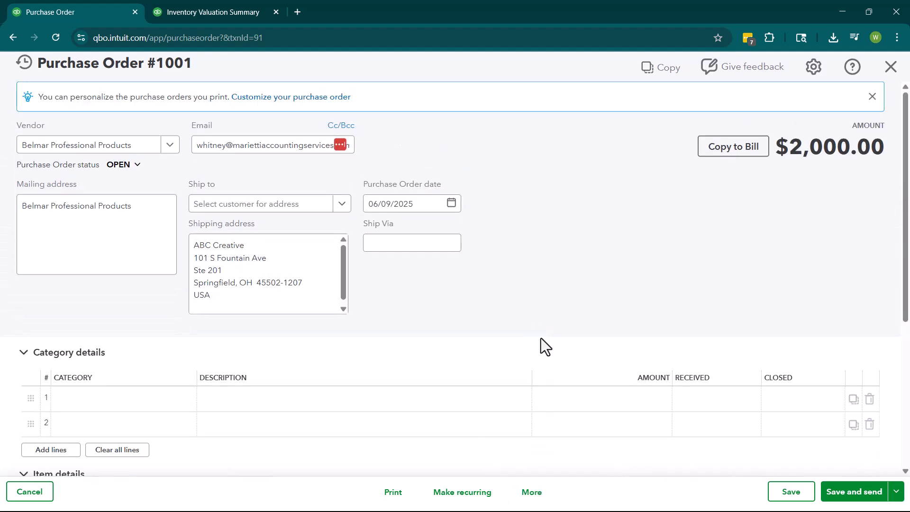
pyautogui.click(741, 147)
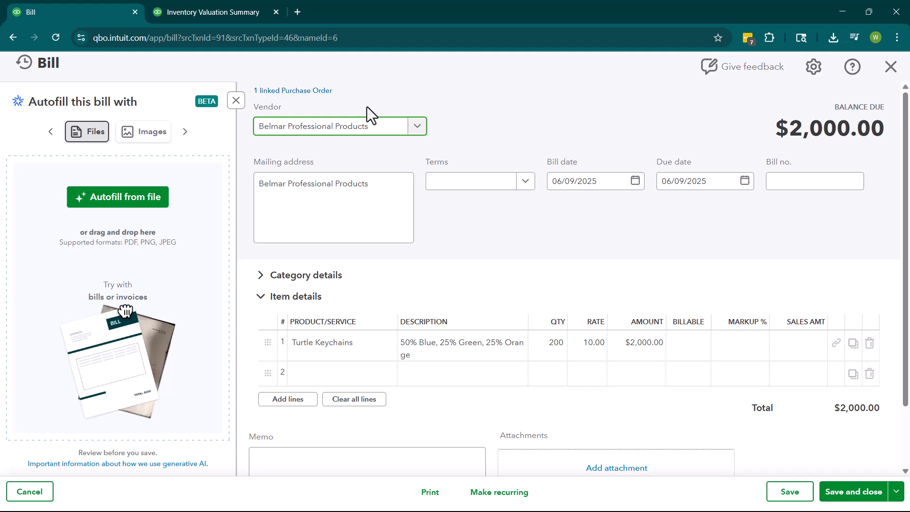
pyautogui.click(235, 101)
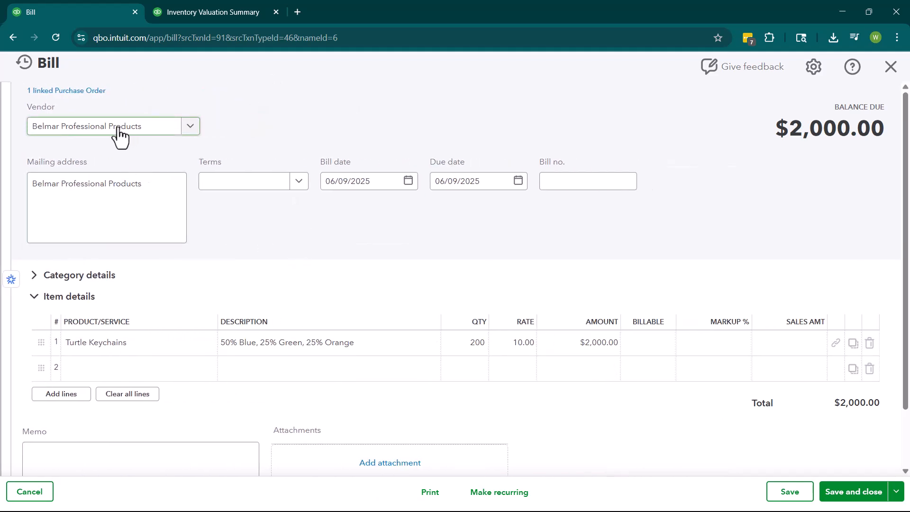
# Step: Set the bill's terms to Net 30 and its bill number to 564316, and save and close the bill
pyautogui.click(260, 189)
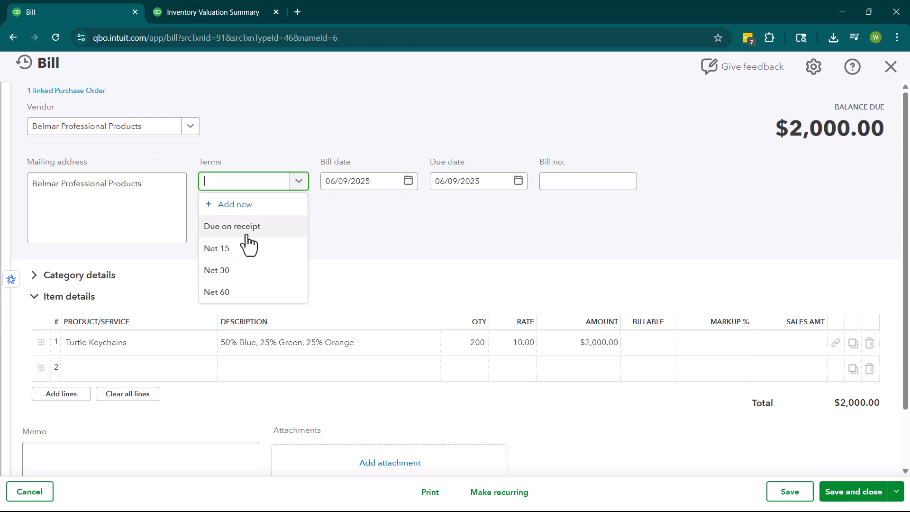
pyautogui.click(251, 271)
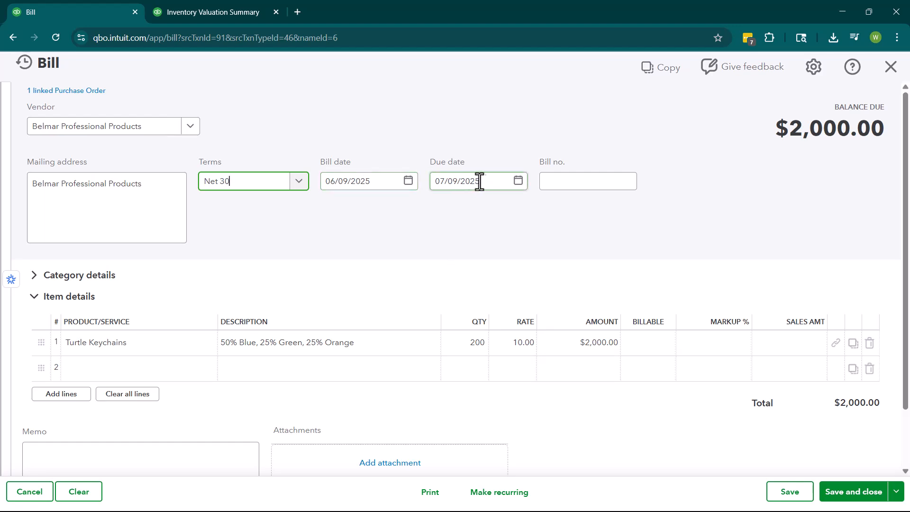
pyautogui.click(621, 179)
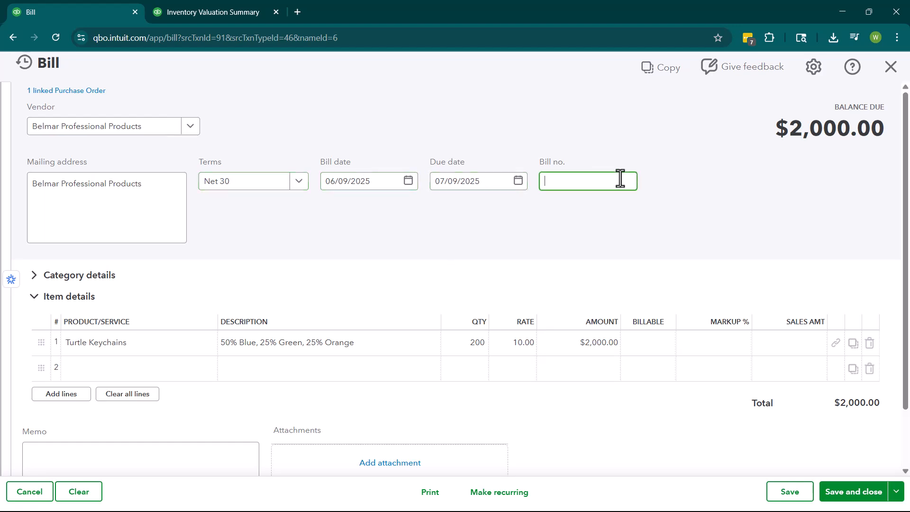
pyautogui.write('564316')
pyautogui.click(720, 190)
pyautogui.scroll(-1, 233, 365)
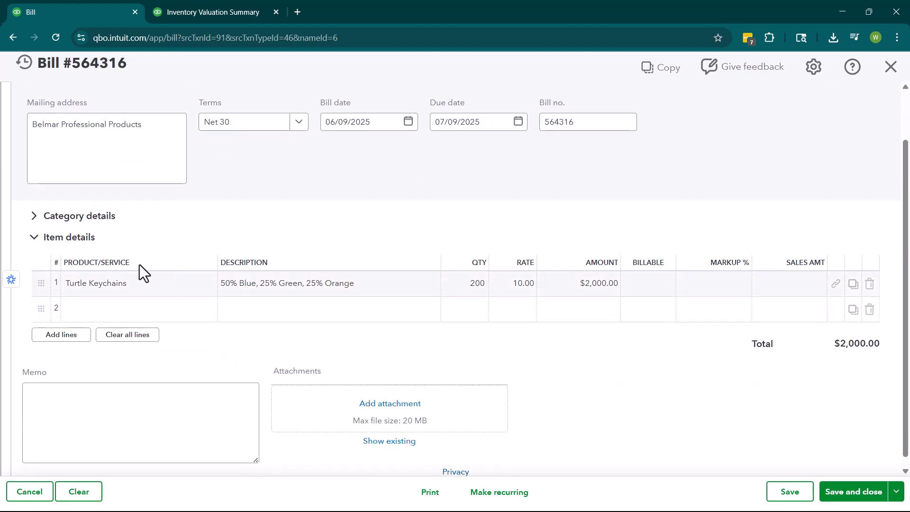
pyautogui.moveTo(479, 283)
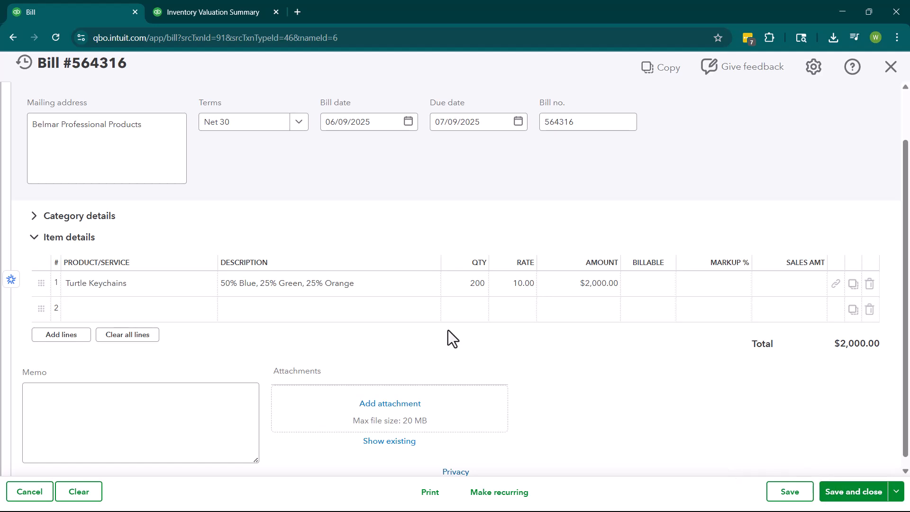
pyautogui.click(853, 491)
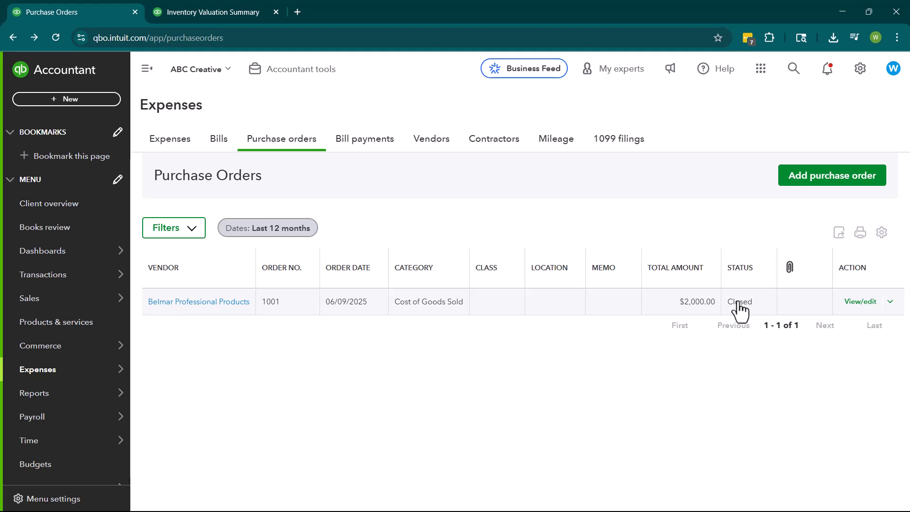
# Step: Return to the Inventory Valuation Summary report and refresh it to check the Turtle Keychains stock
pyautogui.click(665, 271)
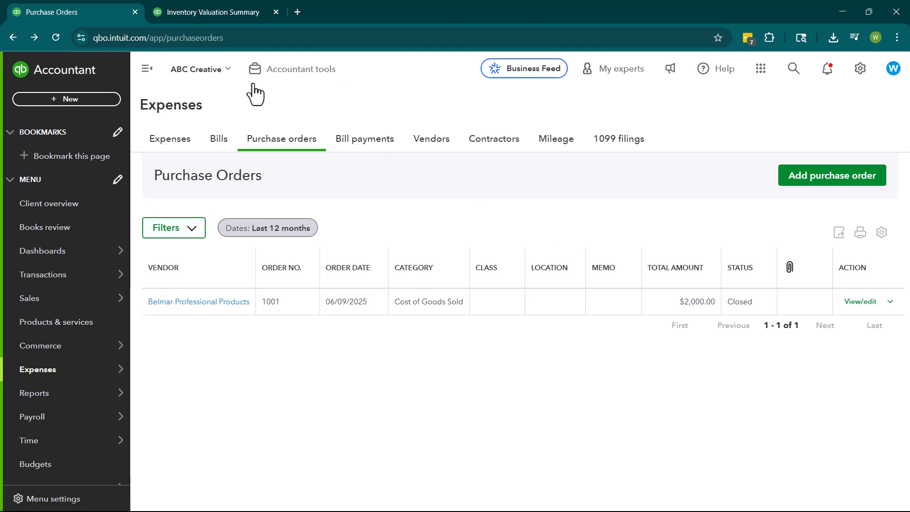
pyautogui.click(215, 14)
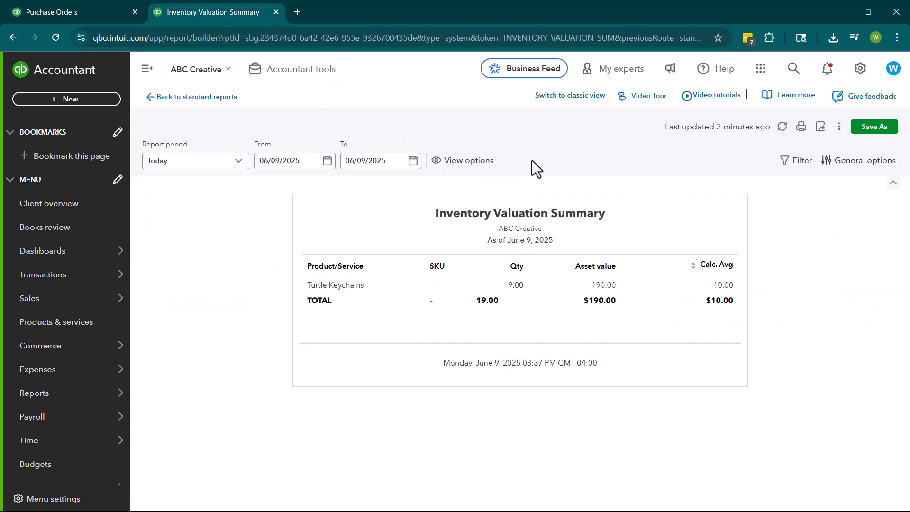
pyautogui.click(782, 126)
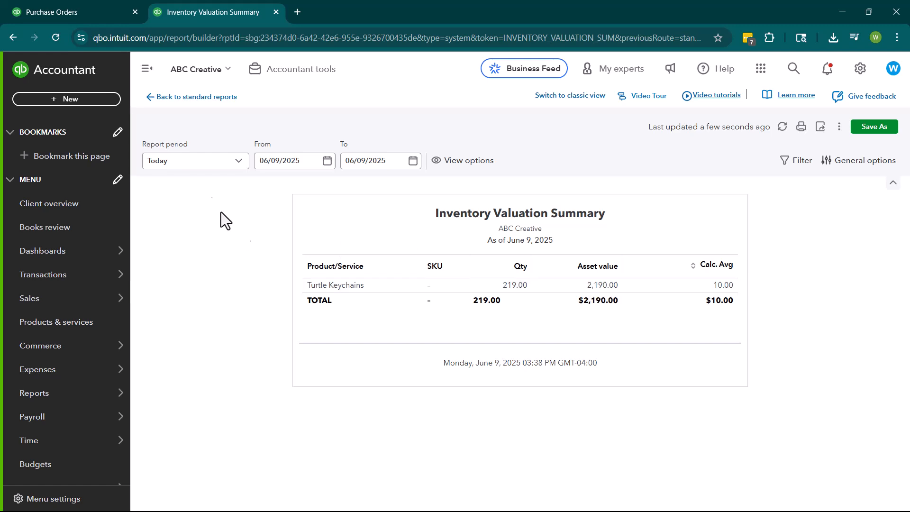
# Step: Start a new purchase order from the purchase orders list with Belmar Professional Products as the vendor
pyautogui.click(57, 4)
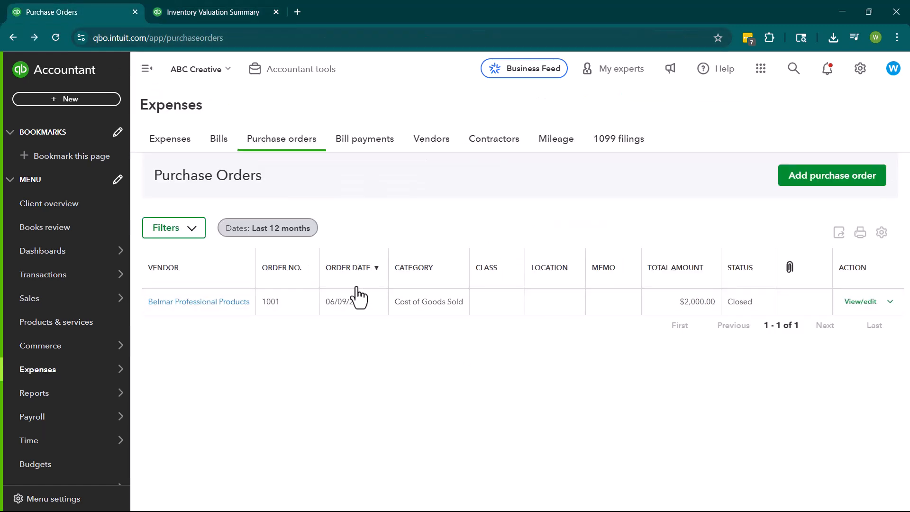
pyautogui.click(818, 179)
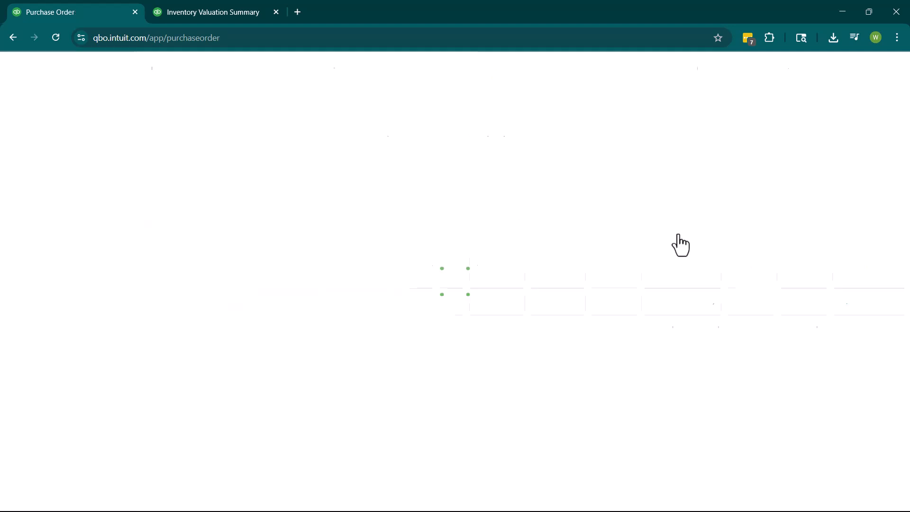
pyautogui.click(58, 151)
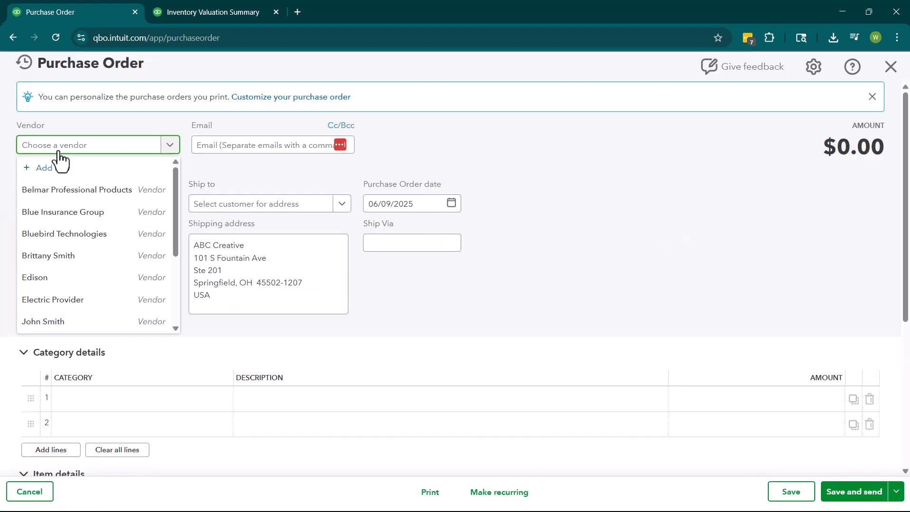
pyautogui.click(76, 190)
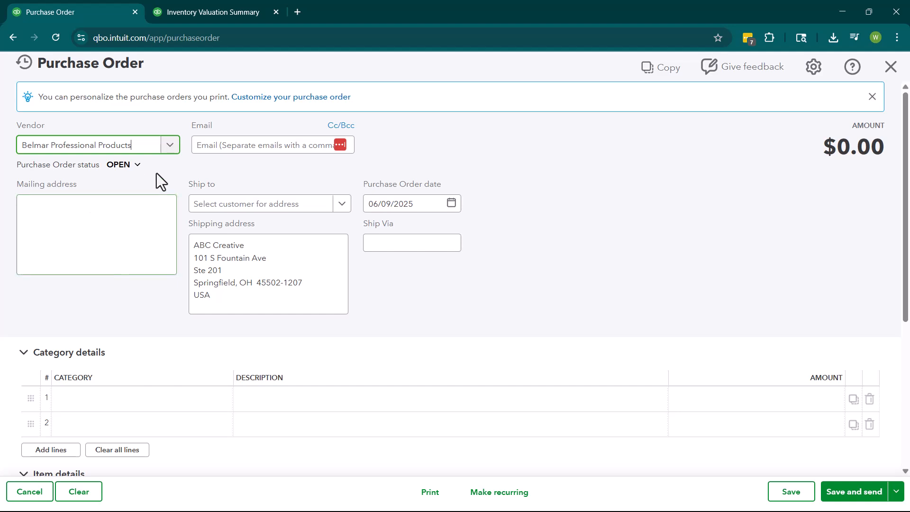
pyautogui.click(436, 199)
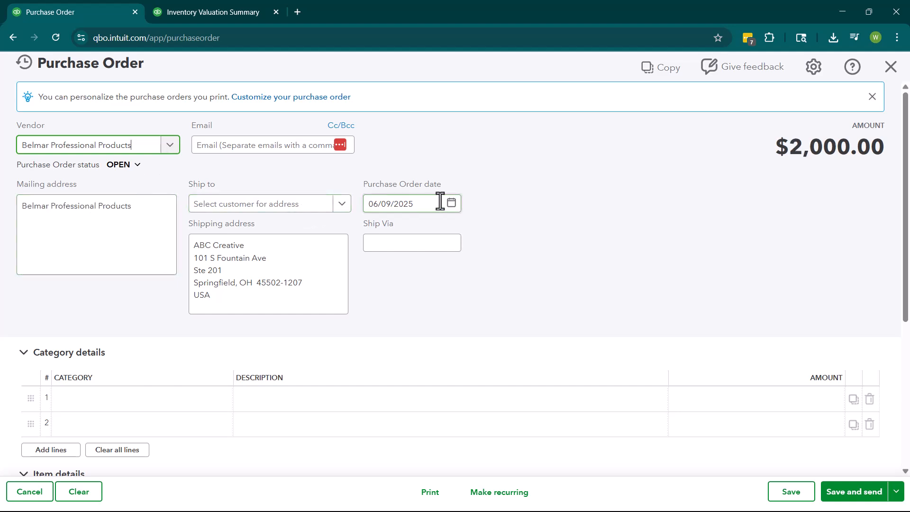
# Step: Check the Turtle Keychains line and its quantity on the new Belmar Professional Products purchase order, and save and close the order
pyautogui.scroll(-2, 540, 175)
pyautogui.click(185, 284)
pyautogui.scroll(-1, 176, 293)
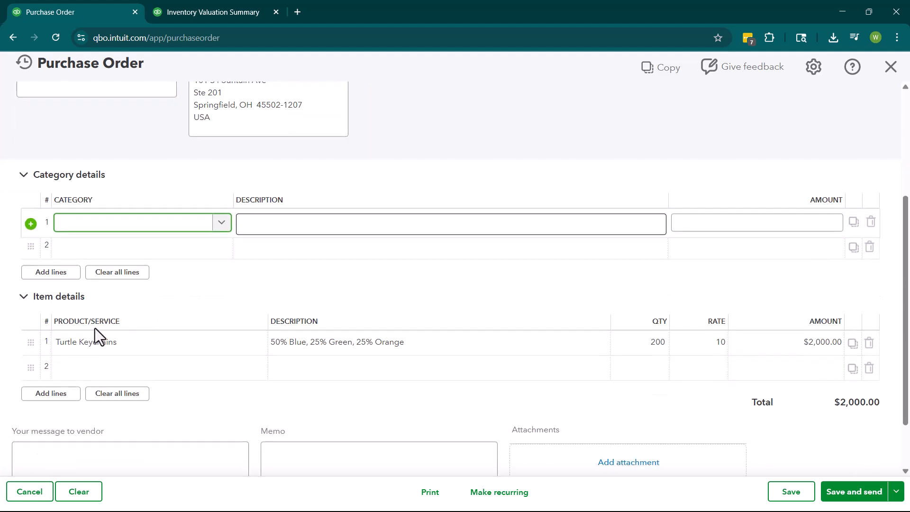
pyautogui.click(664, 349)
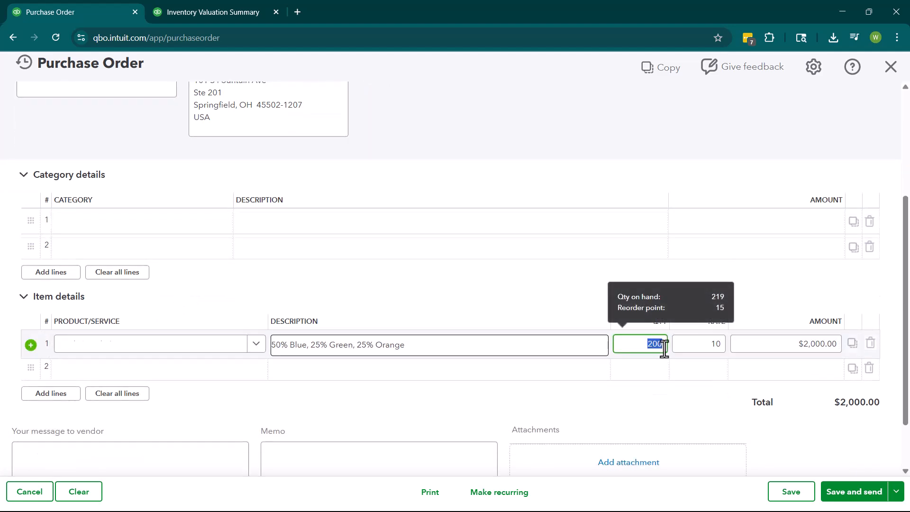
pyautogui.scroll(3, 540, 308)
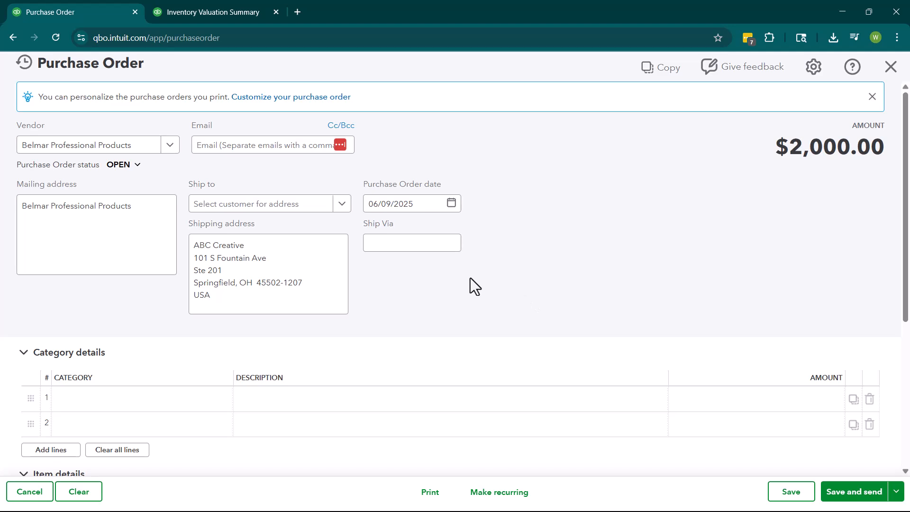
pyautogui.scroll(-3, 544, 289)
pyautogui.scroll(-1, 426, 327)
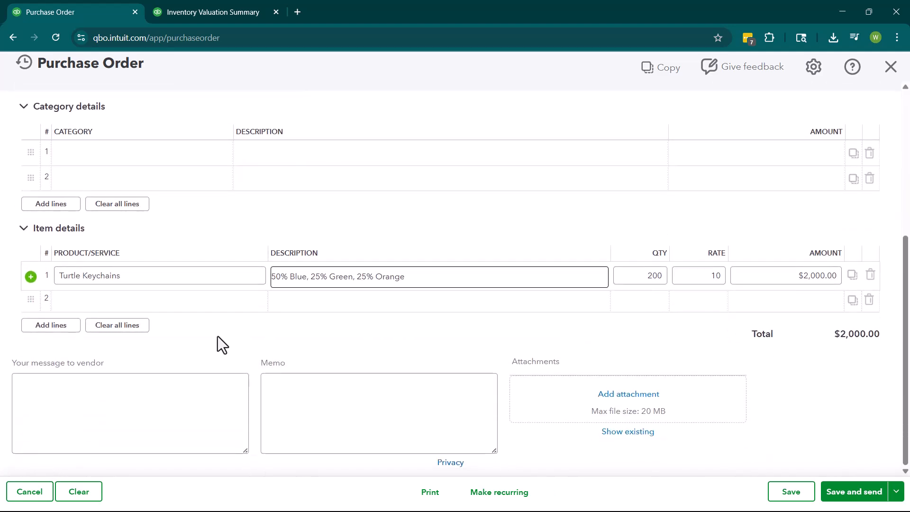
pyautogui.click(896, 491)
pyautogui.click(844, 466)
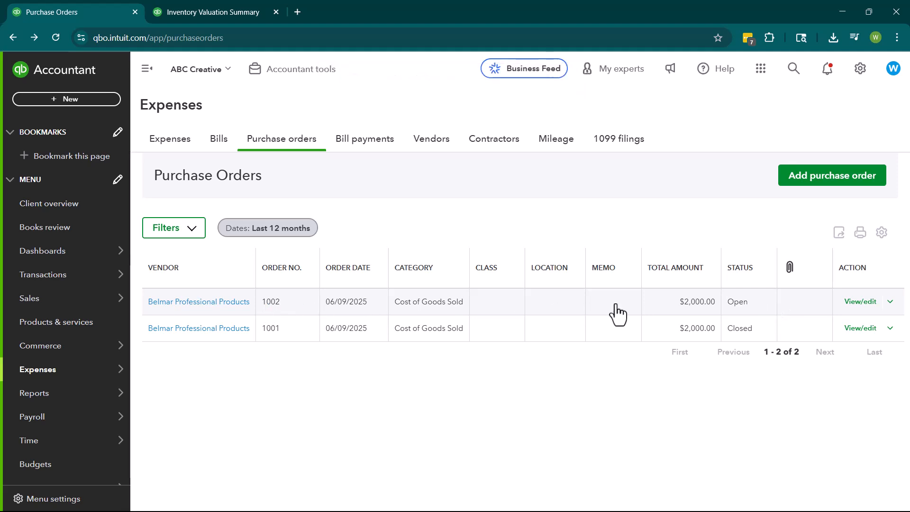
# Step: Refresh the Inventory Valuation Summary report to check the Turtle Keychains stock, and return to the purchase orders list
pyautogui.click(197, 11)
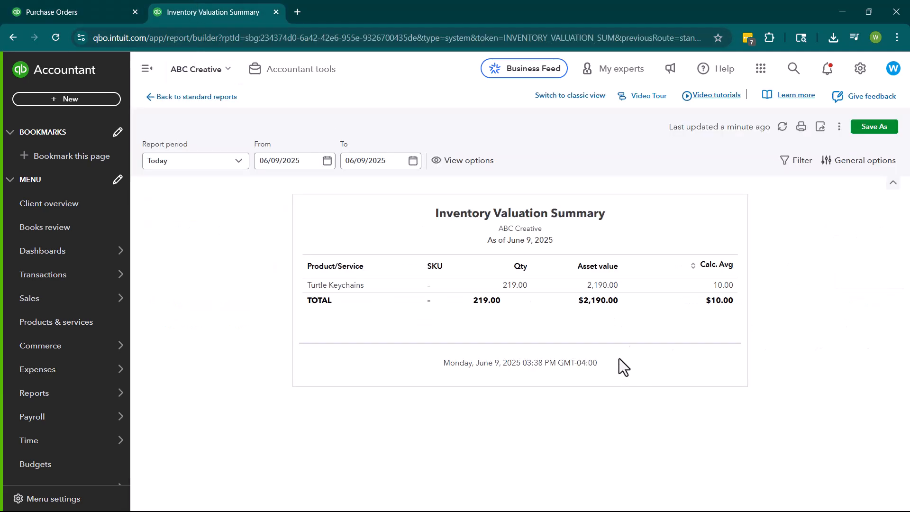
pyautogui.click(782, 127)
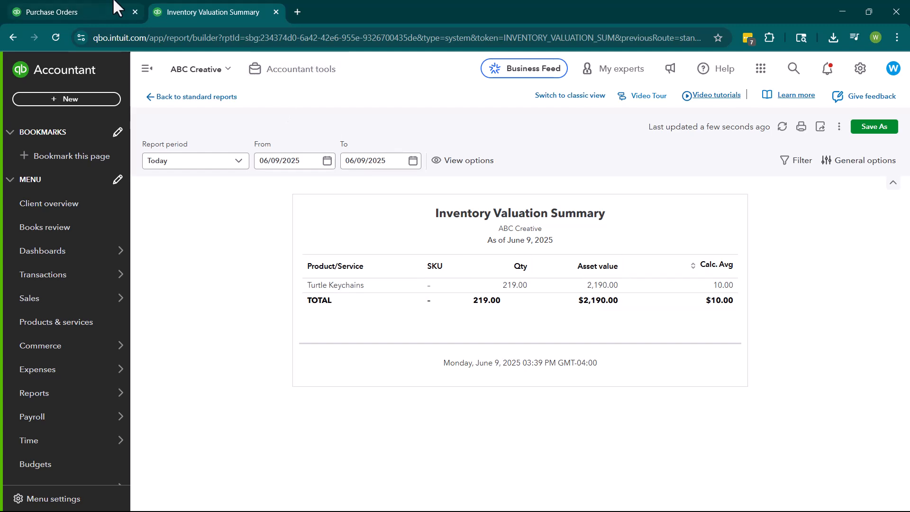
pyautogui.click(118, 10)
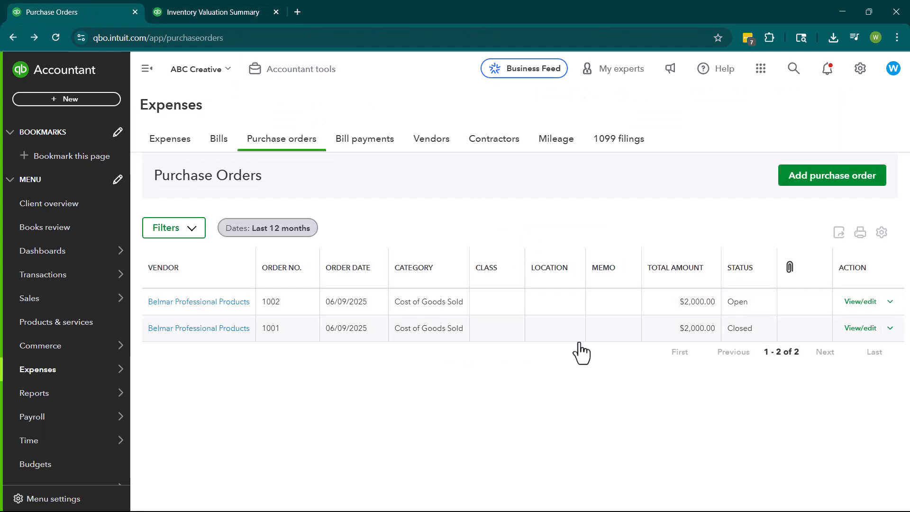
# Step: Copy the open Belmar Professional Products purchase order to a bill and set the Turtle Keychains quantity to 180
pyautogui.click(576, 303)
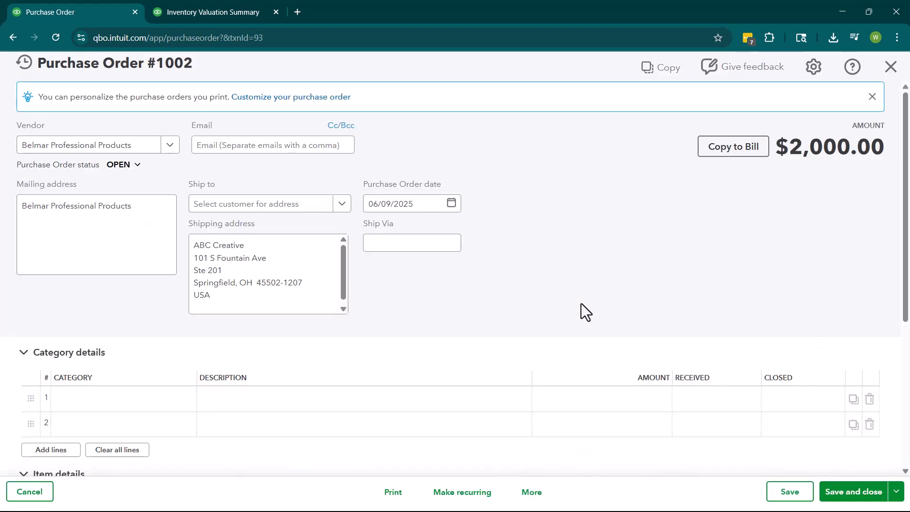
pyautogui.click(728, 148)
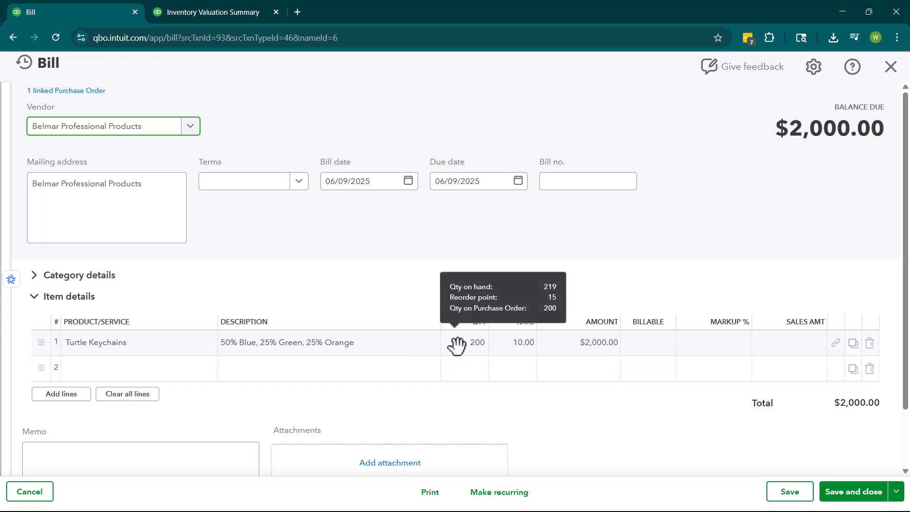
pyautogui.click(451, 348)
pyautogui.write('180')
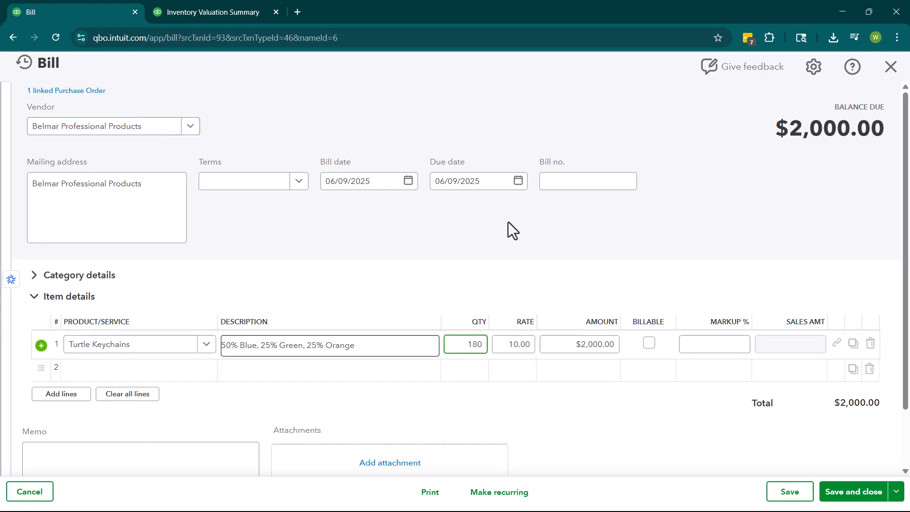
pyautogui.click(508, 227)
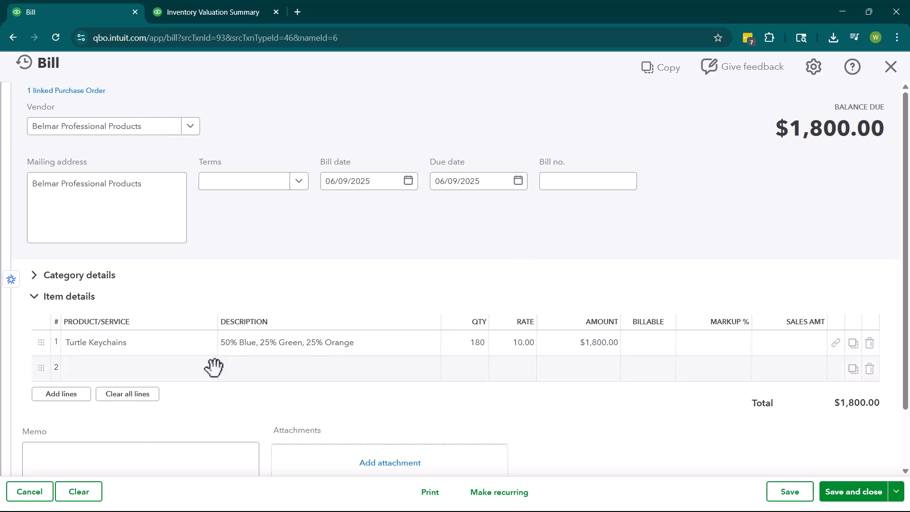
# Step: Add a second Turtle Keychains line to the bill's item details with a quantity of 10
pyautogui.click(180, 369)
pyautogui.write('turtle')
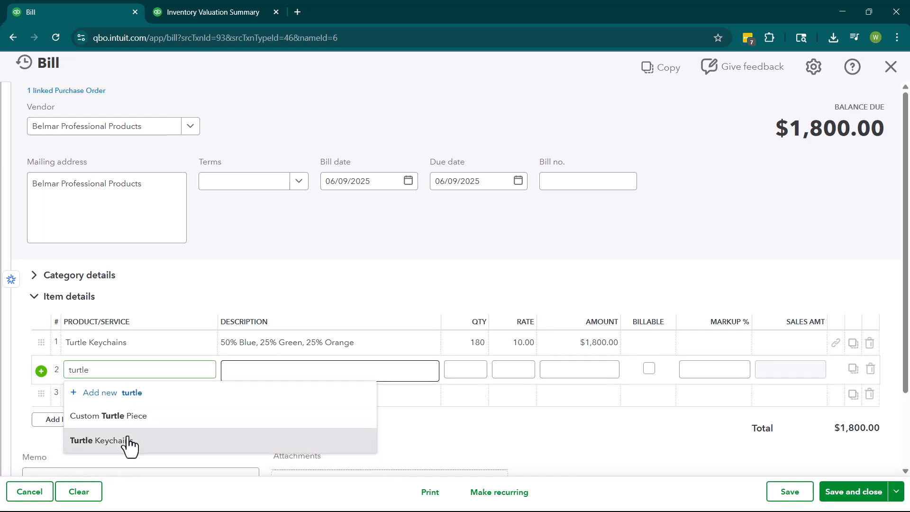
pyautogui.click(125, 440)
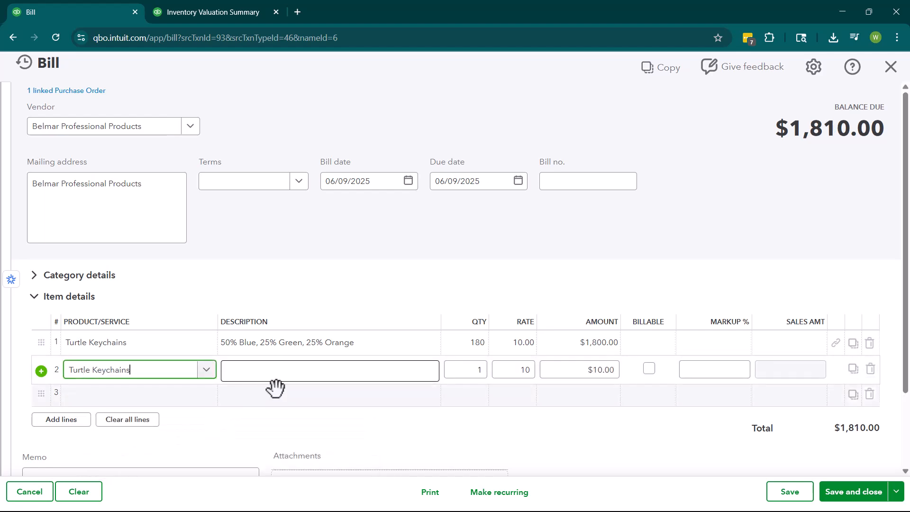
pyautogui.click(471, 372)
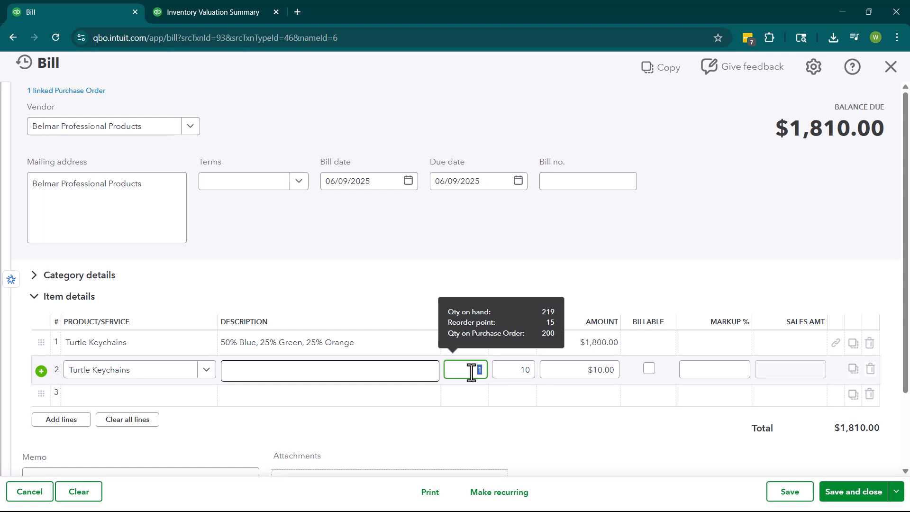
pyautogui.click(359, 302)
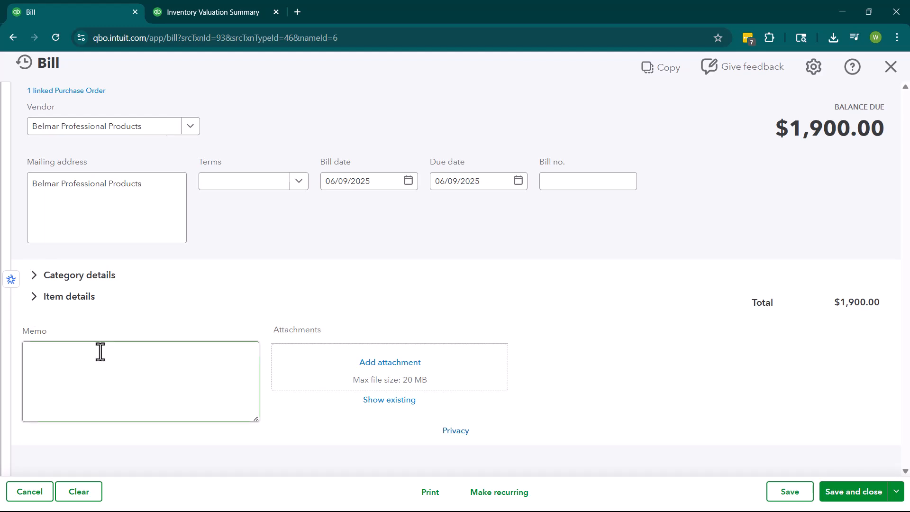
pyautogui.click(35, 297)
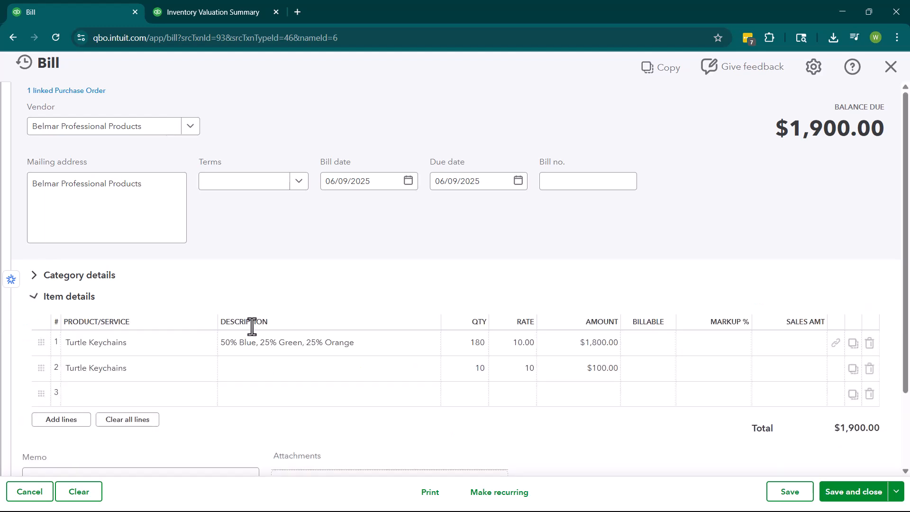
# Step: Set the second Turtle Keychains line's amount to 0 and its description to "Broken"
pyautogui.click(569, 368)
pyautogui.write('0')
pyautogui.click(551, 261)
pyautogui.click(228, 372)
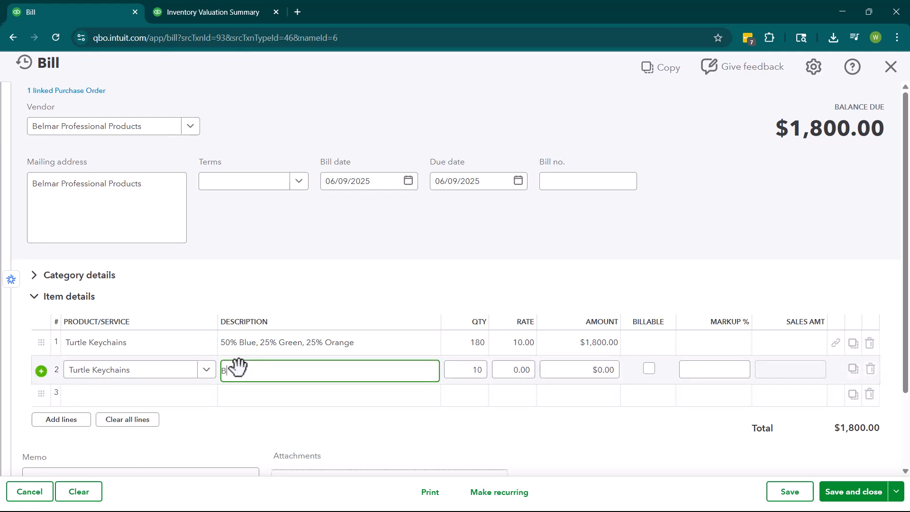
pyautogui.write('Broken')
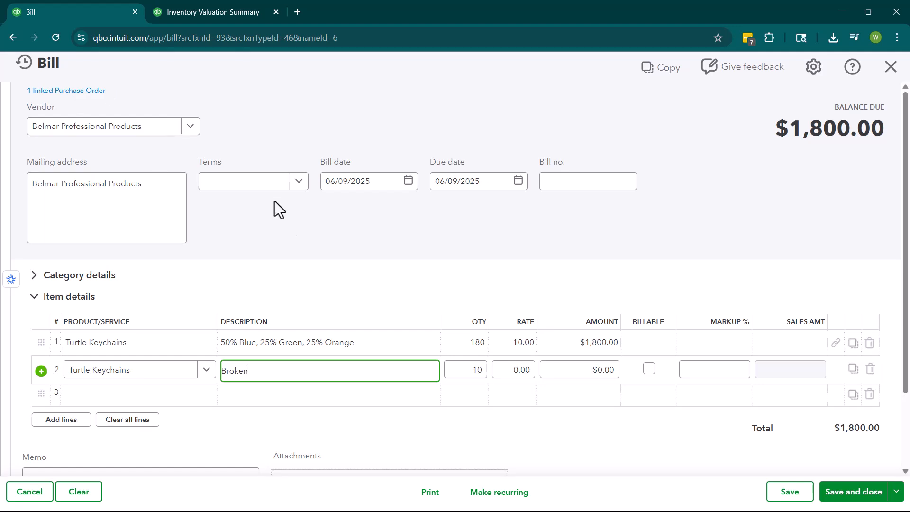
pyautogui.click(286, 235)
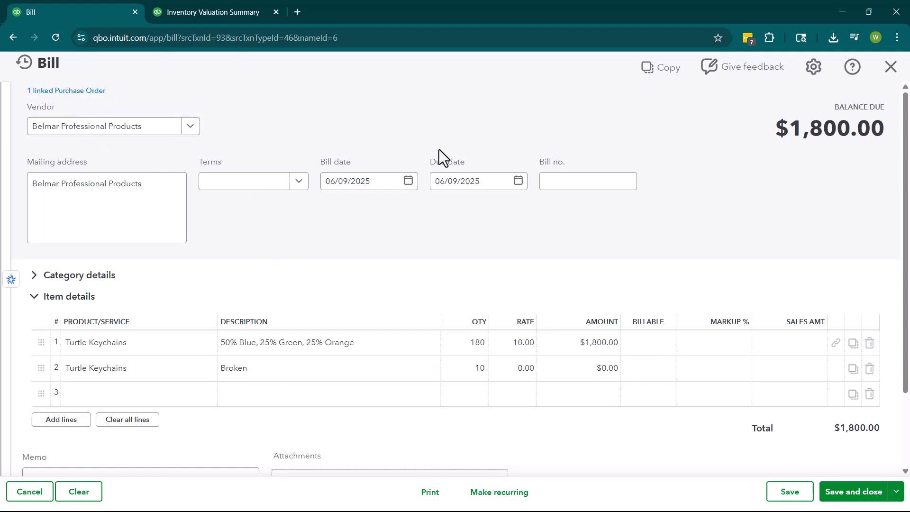
# Step: Set the bill number to 56413 and the terms to Net 30, and save and close the bill
pyautogui.click(577, 181)
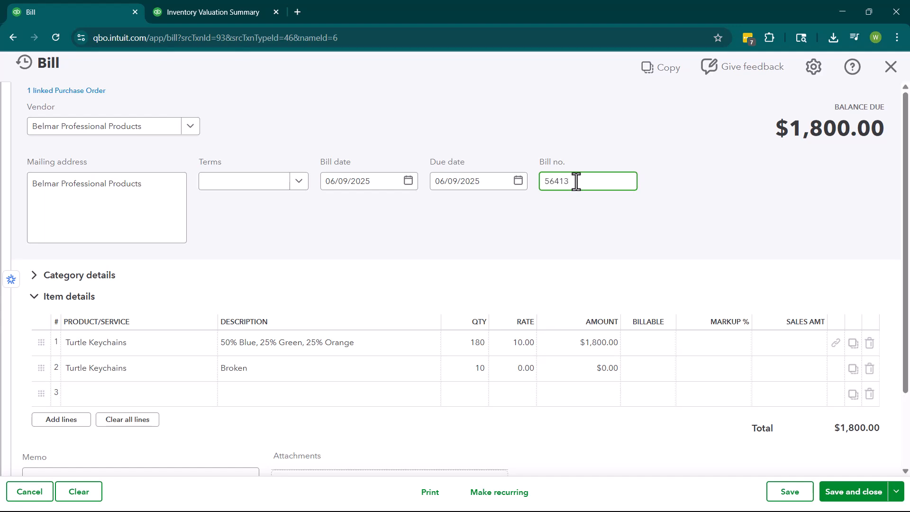
pyautogui.click(658, 169)
pyautogui.click(300, 182)
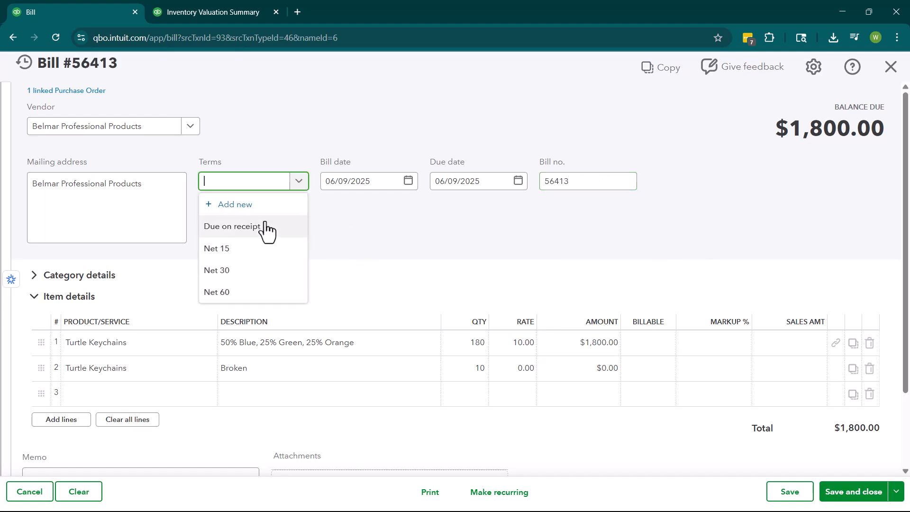
pyautogui.click(240, 270)
pyautogui.click(319, 275)
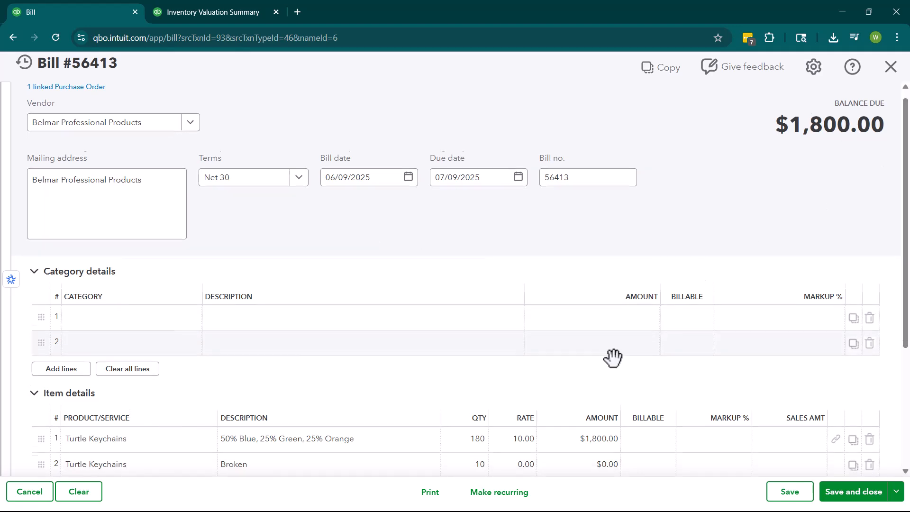
pyautogui.scroll(-4, 612, 357)
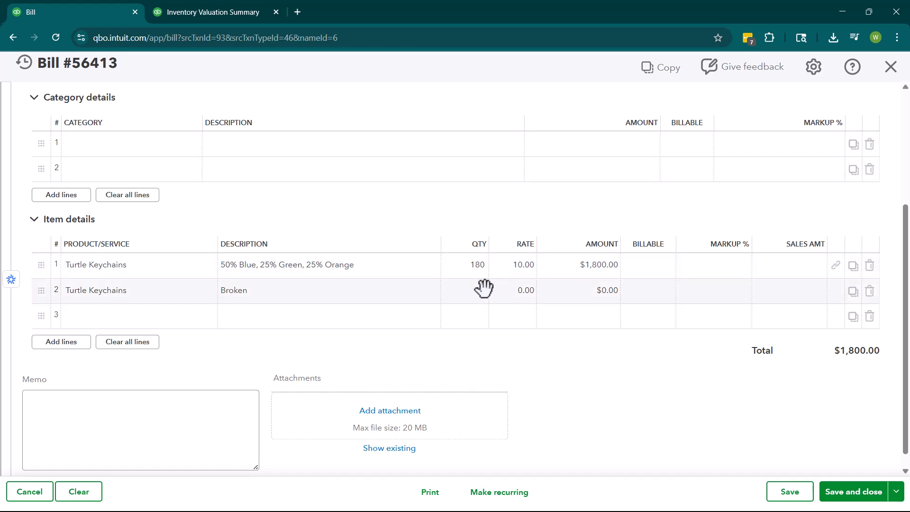
pyautogui.scroll(-1, 618, 349)
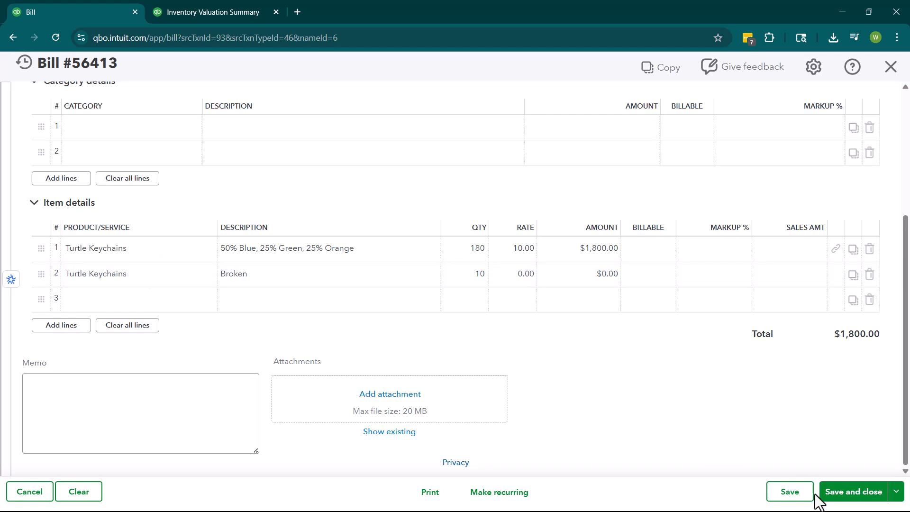
pyautogui.click(855, 495)
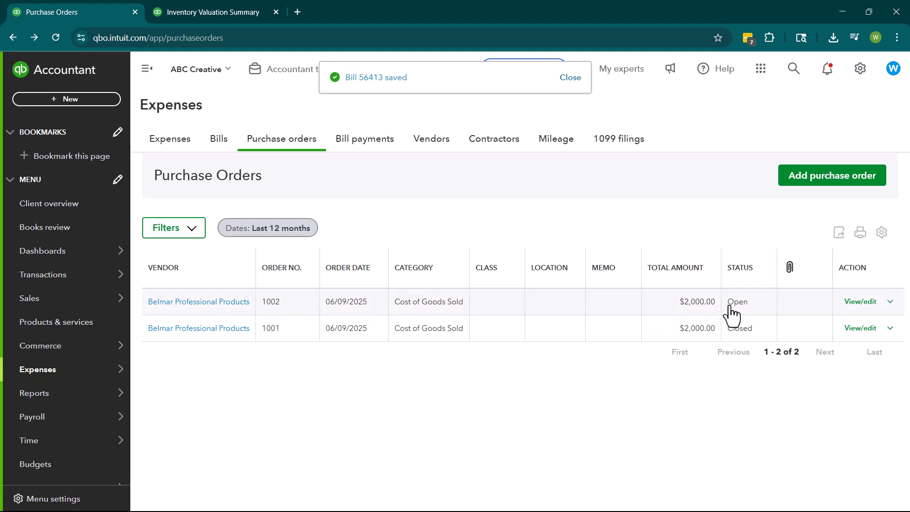
# Step: Reopen the open Belmar Professional Products purchase order and check the received quantity on its Turtle Keychains line
pyautogui.click(712, 308)
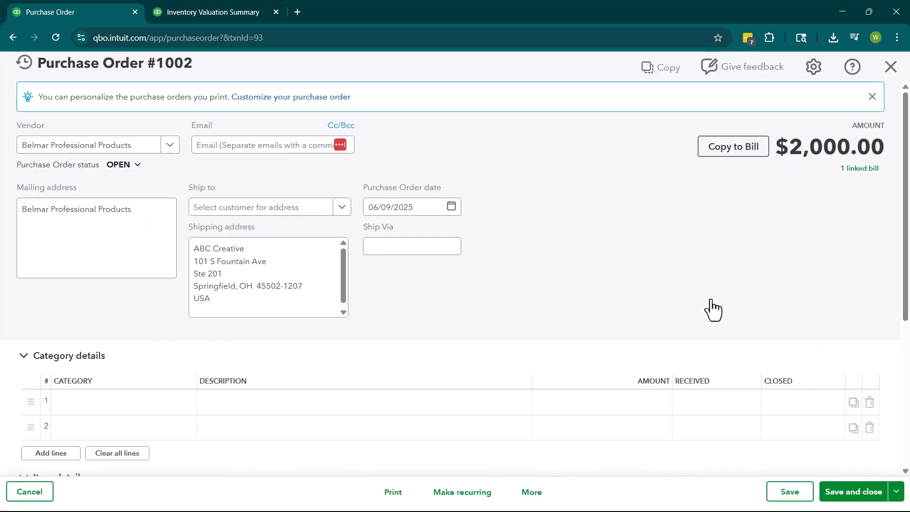
pyautogui.scroll(-5, 601, 253)
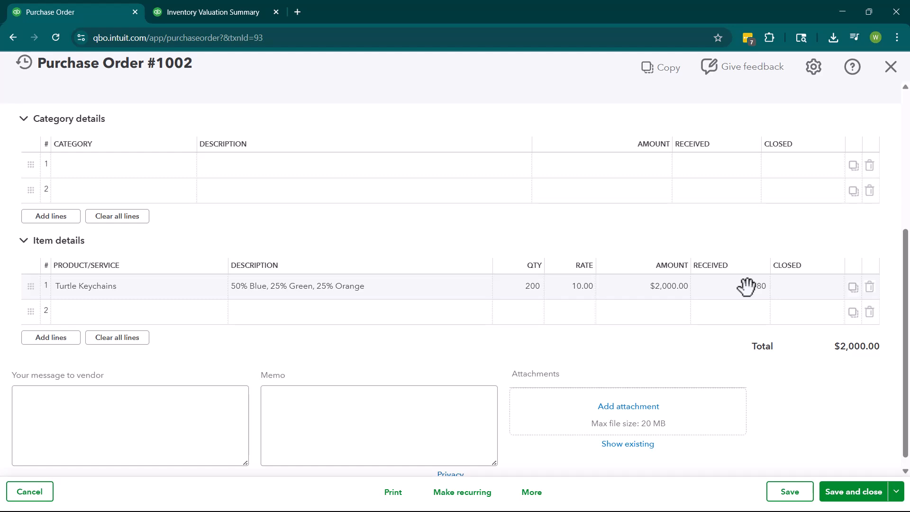
pyautogui.scroll(-1, 747, 285)
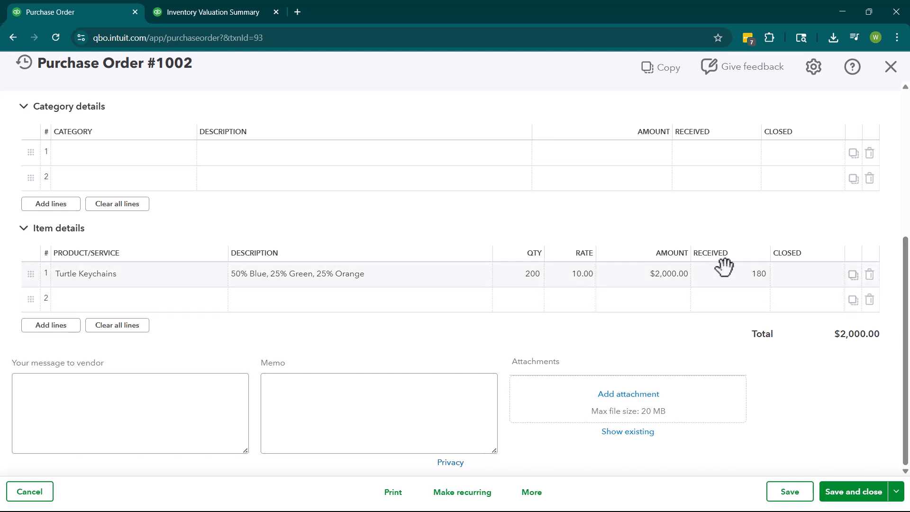
pyautogui.scroll(1, 778, 331)
pyautogui.scroll(4, 763, 331)
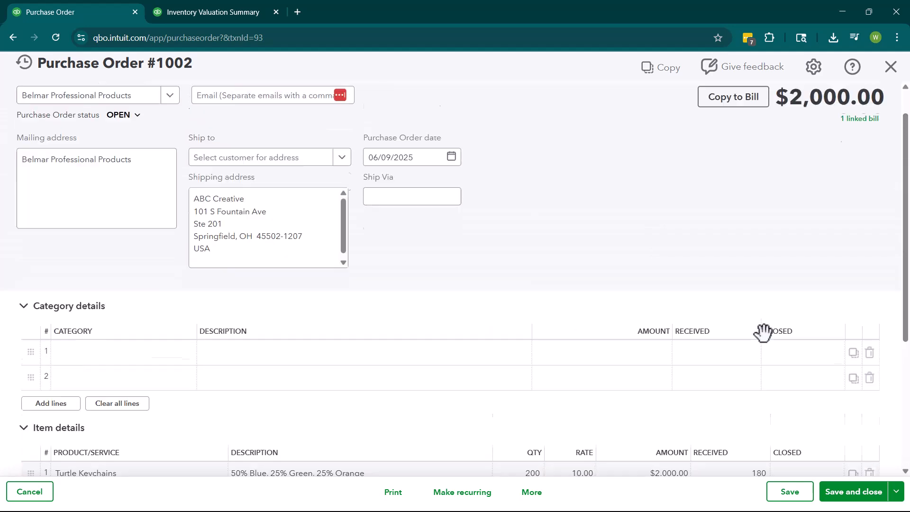
pyautogui.click(387, 228)
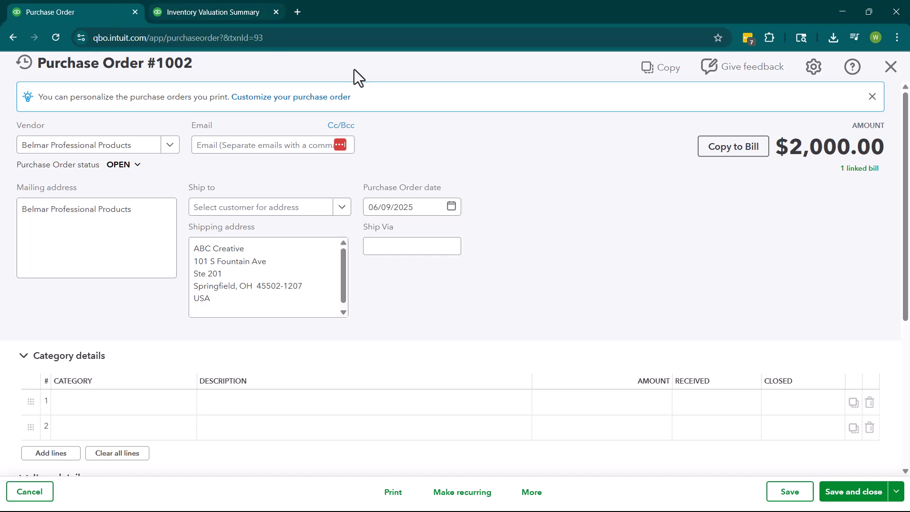
# Step: Reload the Inventory Valuation Summary report and check the Turtle Keychains quantity, asset value and average cost
pyautogui.click(213, 9)
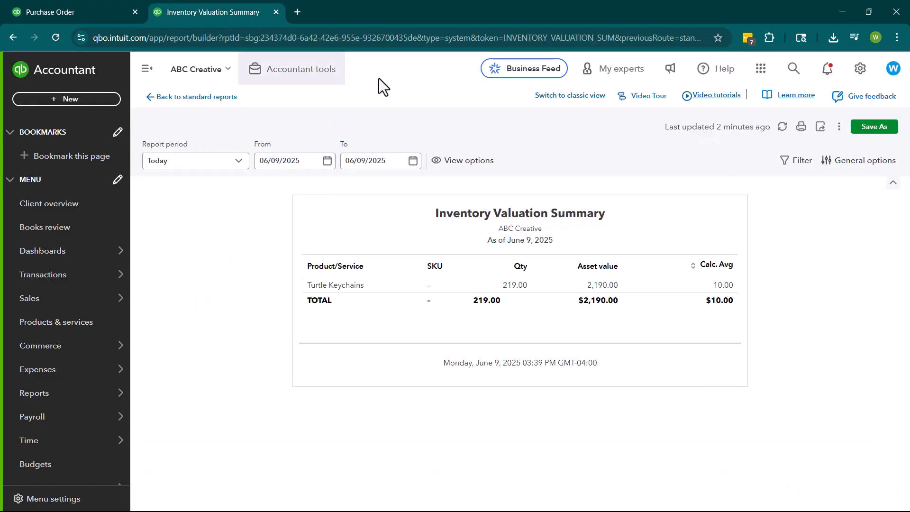
pyautogui.click(54, 37)
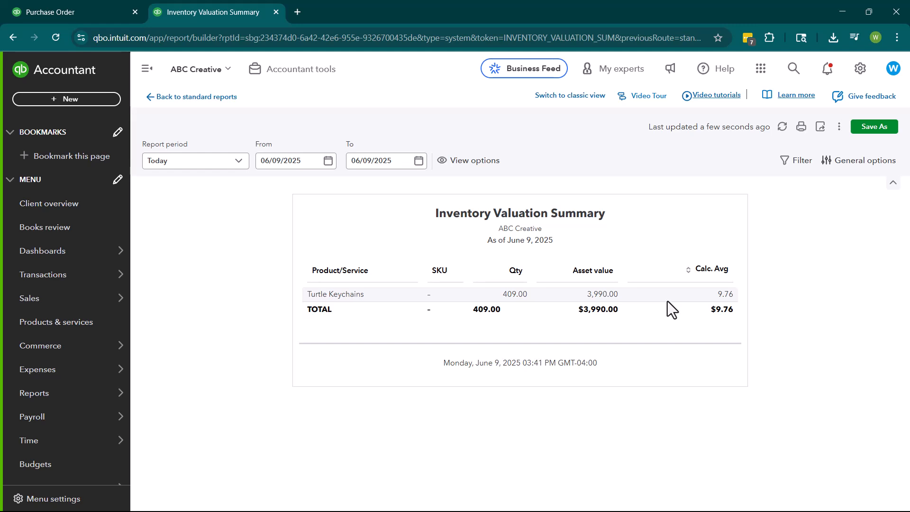
# Step: Return to the open Belmar Professional Products purchase order and copy its outstanding Turtle Keychains to a new bill
pyautogui.click(73, 12)
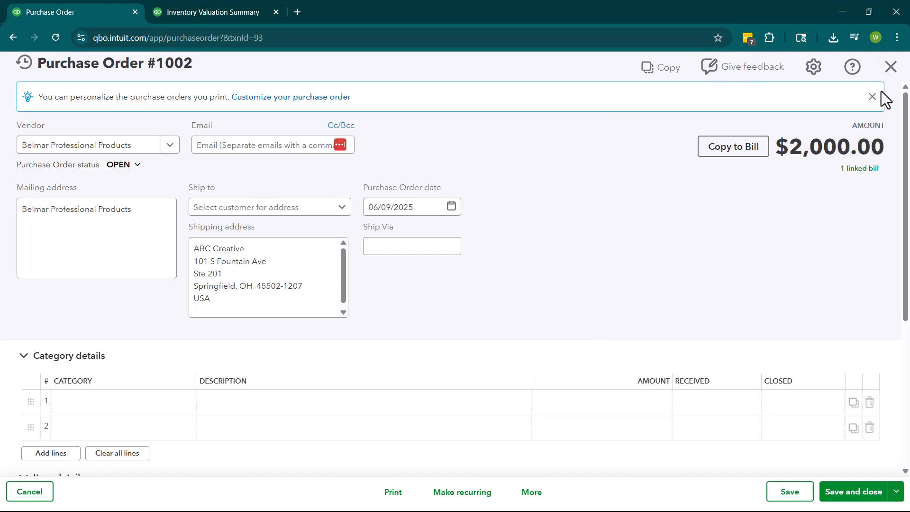
pyautogui.scroll(-3, 822, 146)
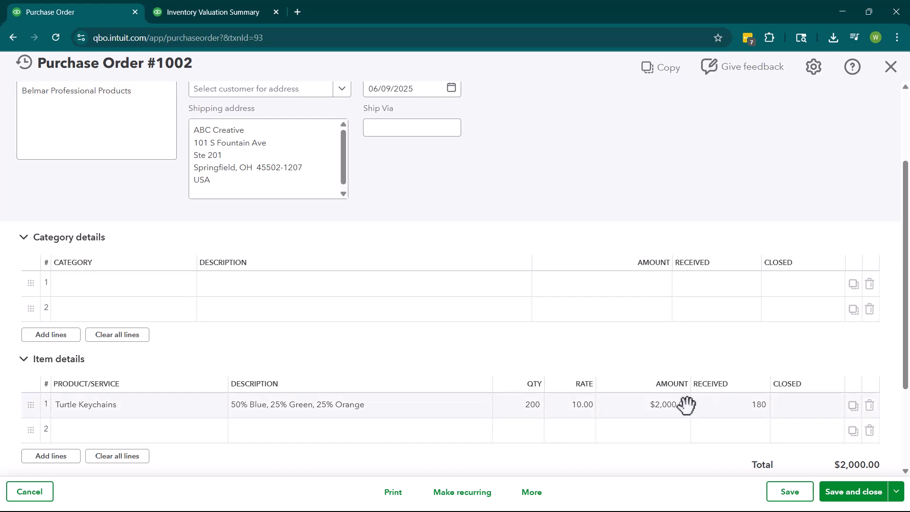
pyautogui.moveTo(505, 397)
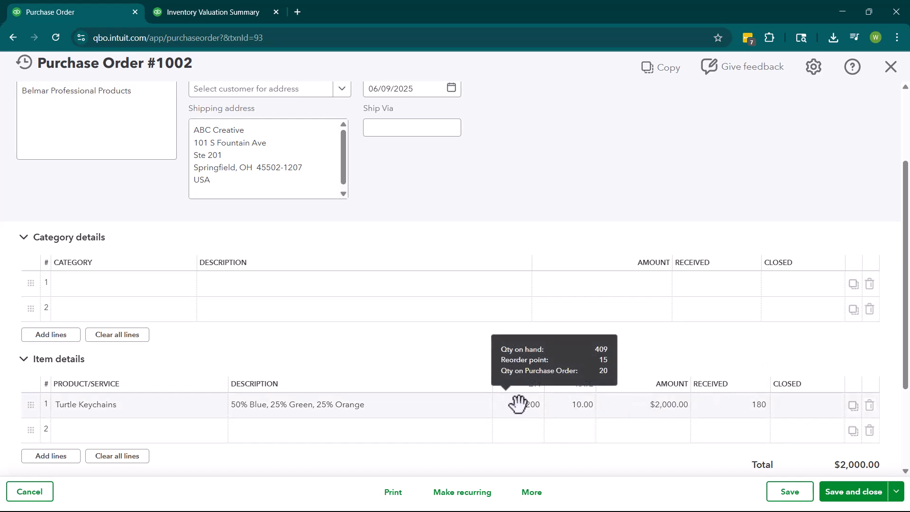
pyautogui.scroll(-3, 783, 379)
pyautogui.scroll(5, 792, 360)
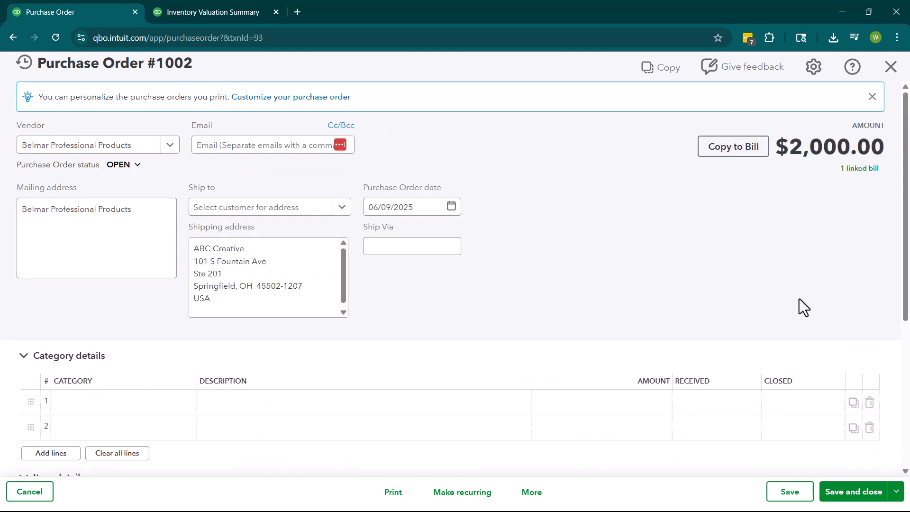
pyautogui.click(721, 149)
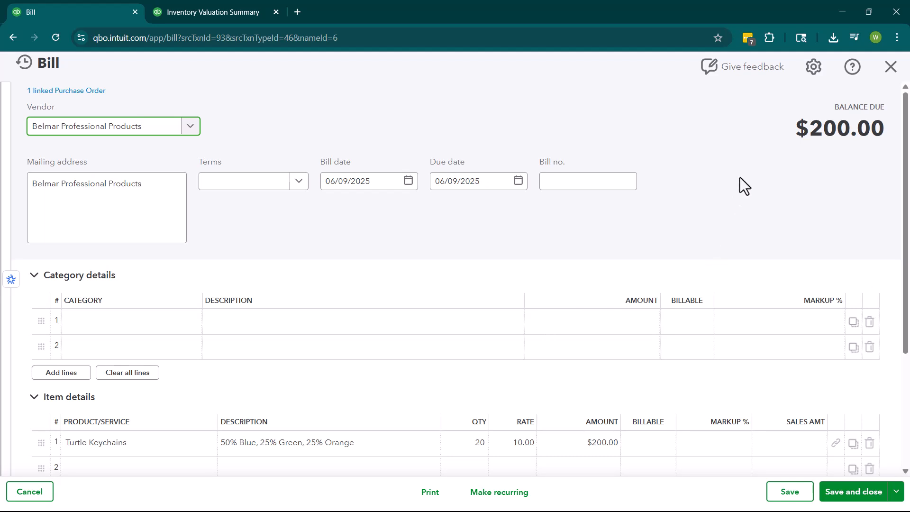
pyautogui.scroll(-1, 350, 199)
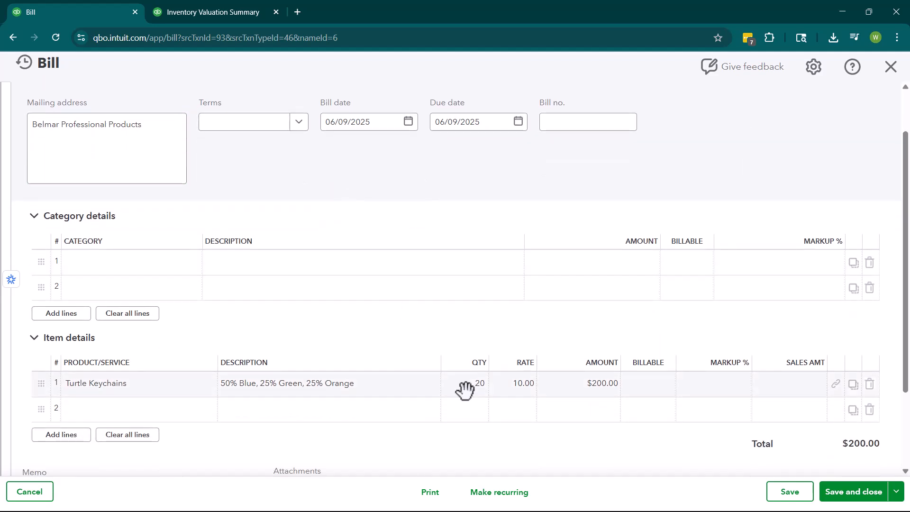
pyautogui.moveTo(474, 383)
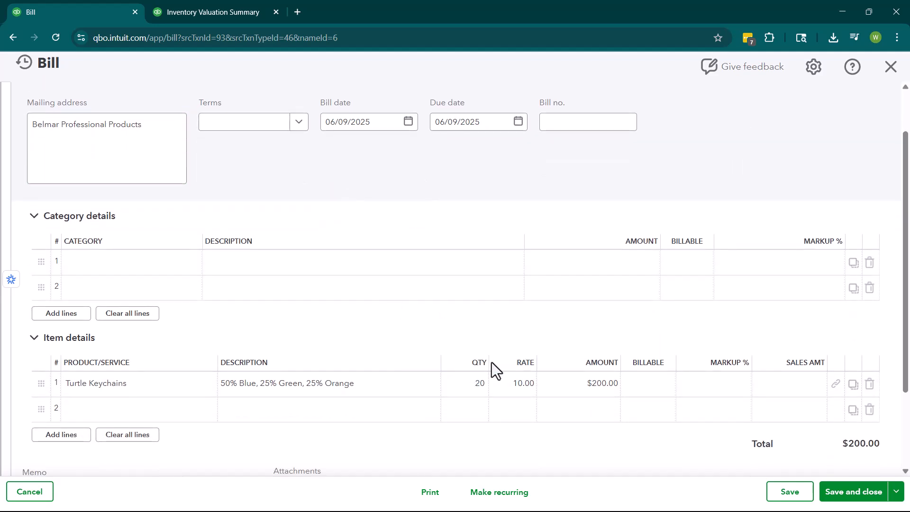
# Step: Set the new bill's number to 56463 and its terms to Net 30, and save and close the bill
pyautogui.click(585, 122)
pyautogui.write('56463')
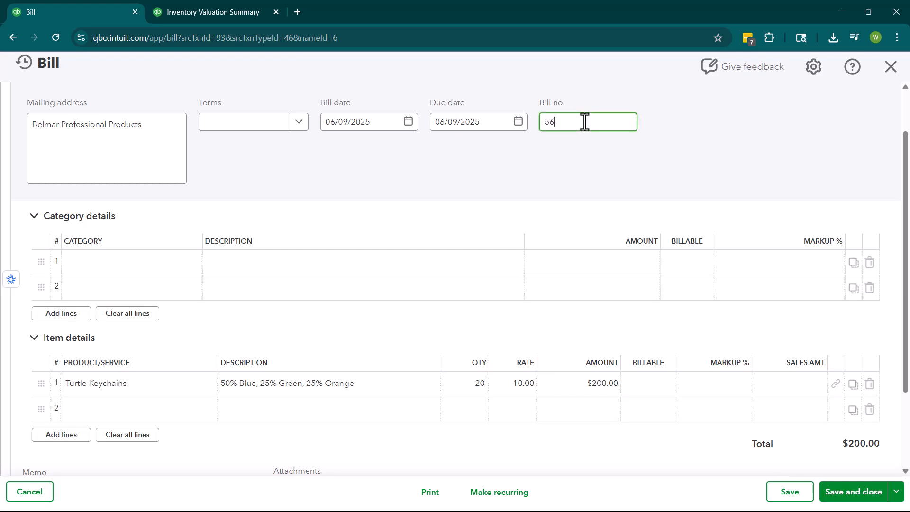
pyautogui.click(418, 166)
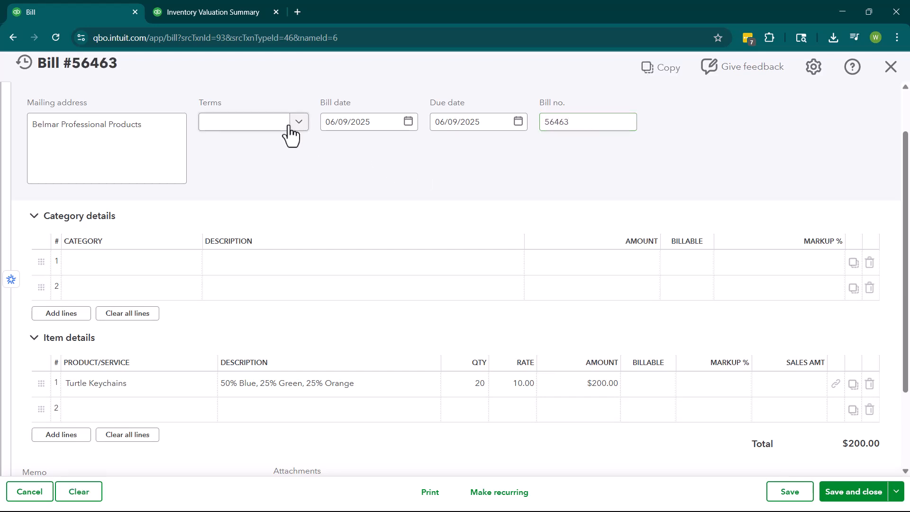
pyautogui.click(247, 122)
pyautogui.click(239, 210)
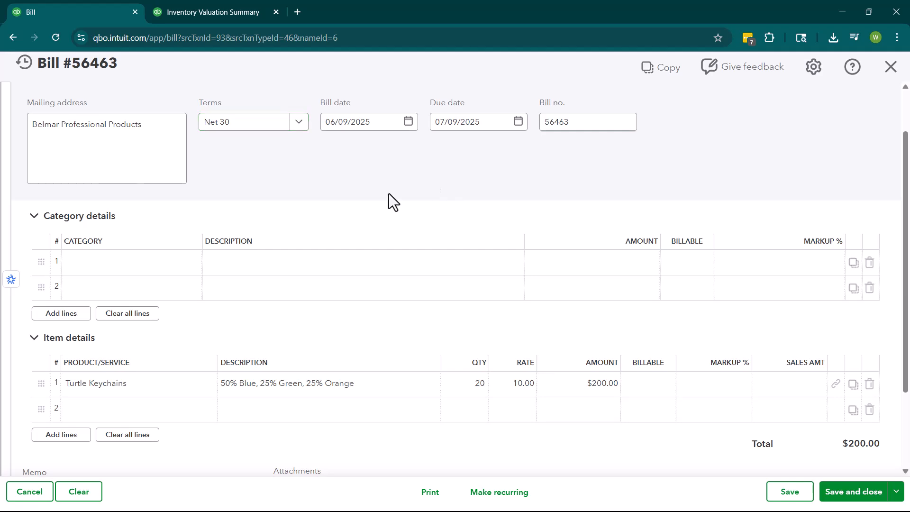
pyautogui.scroll(-2, 616, 336)
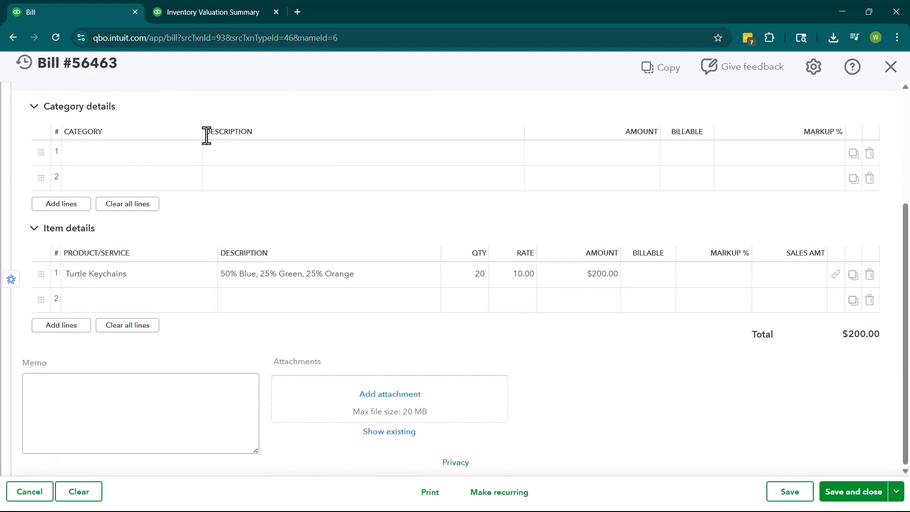
pyautogui.scroll(3, 203, 138)
pyautogui.scroll(-3, 522, 297)
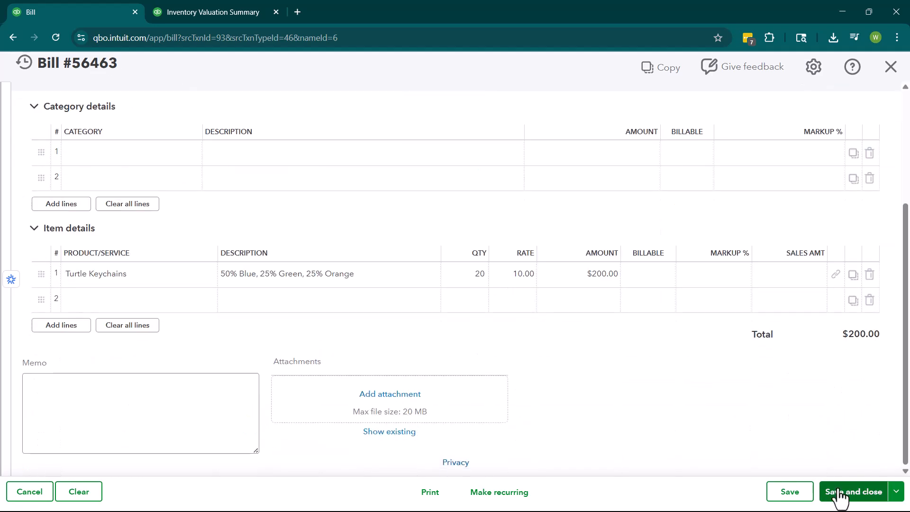
pyautogui.click(801, 491)
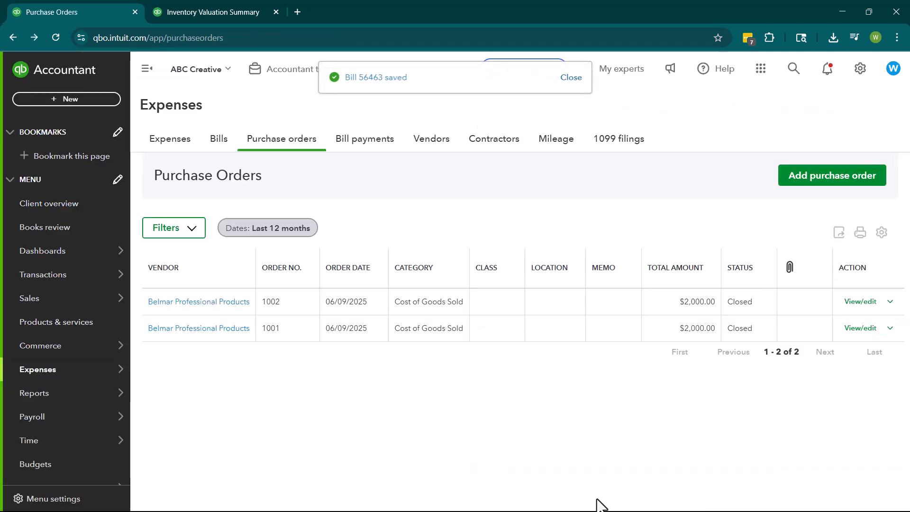